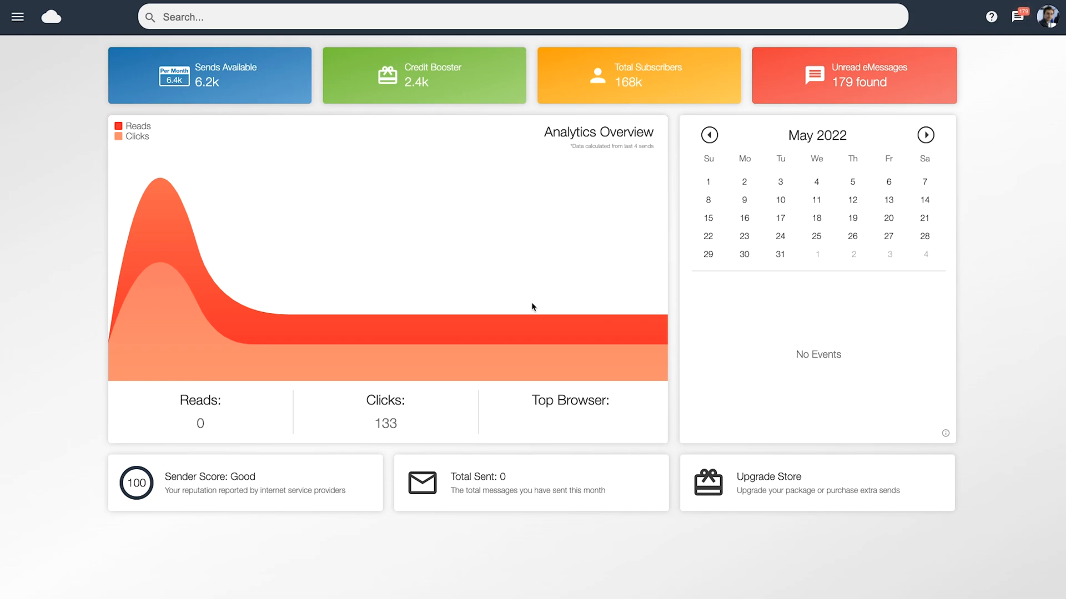
Start a new list import and attach the CSV contact database.
click(20, 20)
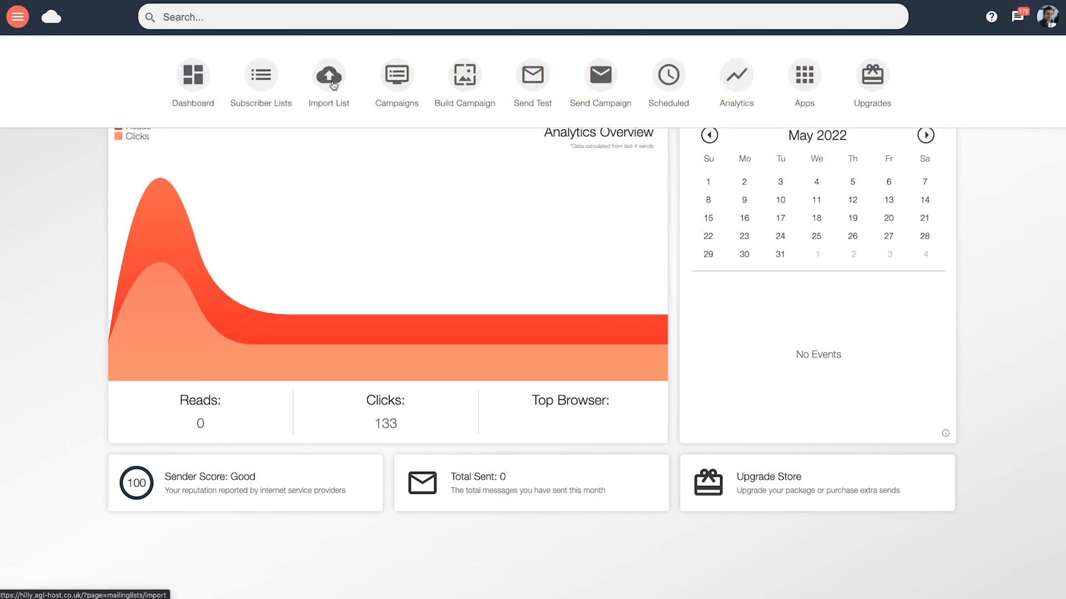
click(332, 84)
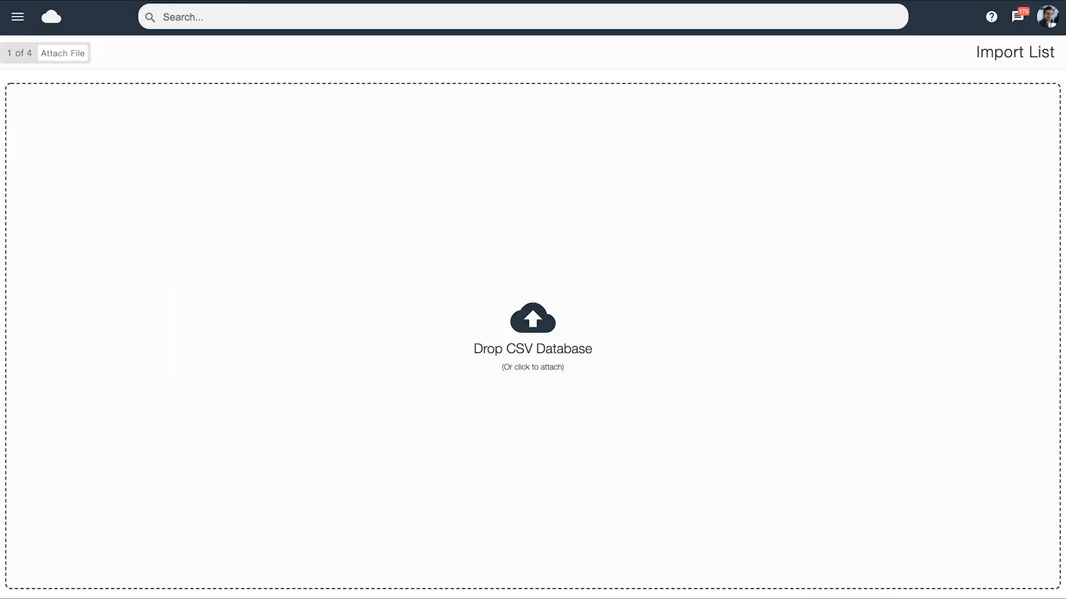
drag(231, 205, 271, 229)
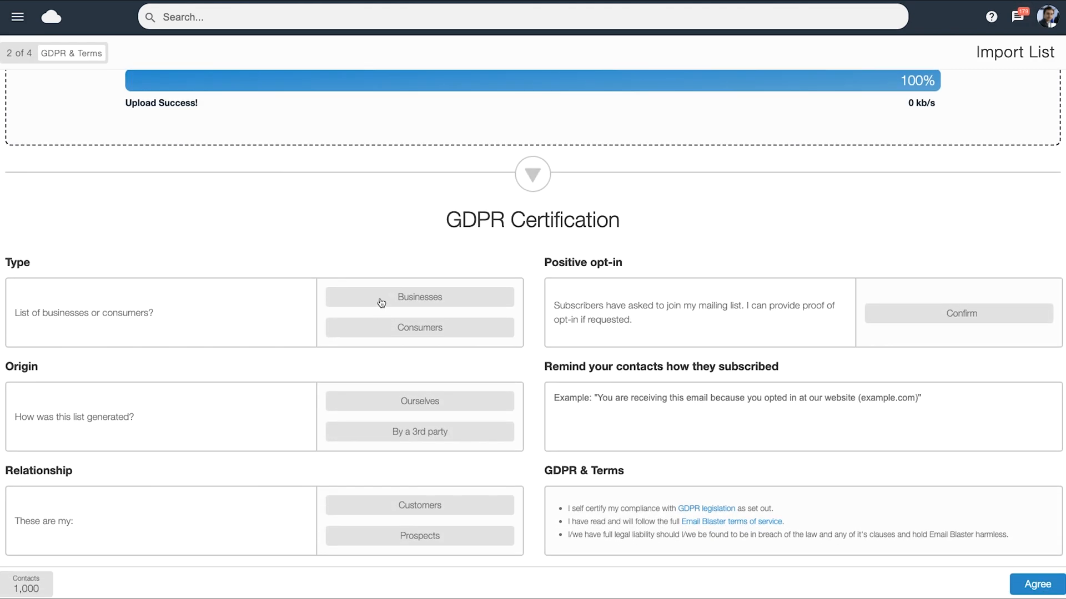
Certify the list as Businesses, generated by Ourselves, with contacts that are Customers, and confirm their positive opt-in.
click(381, 302)
click(410, 408)
click(408, 505)
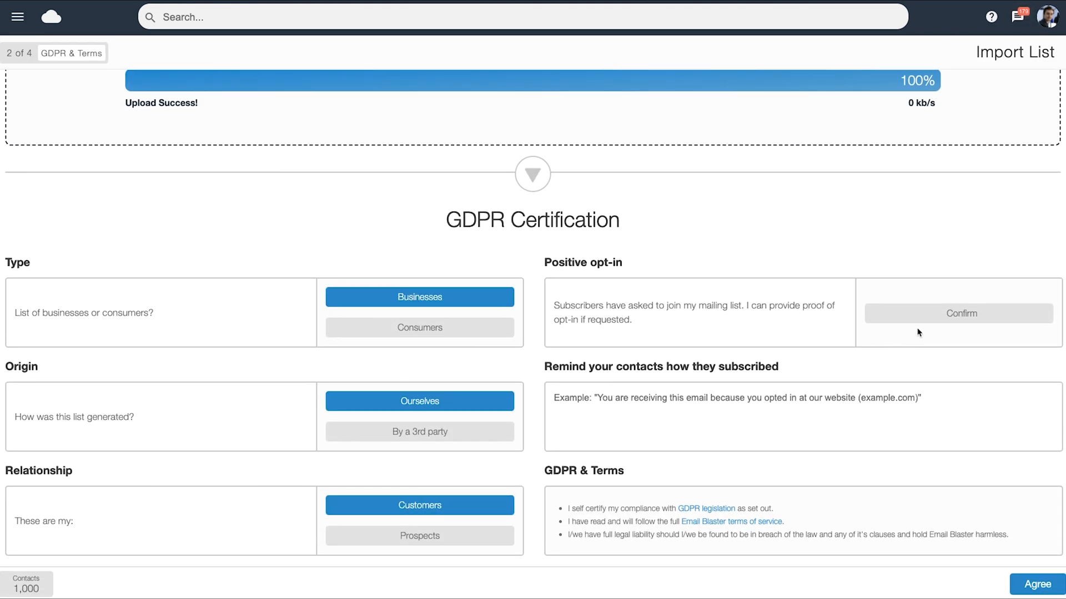
click(916, 320)
Enter the subscription reminder "These are my customers from my web store." and agree to the GDPR terms.
click(627, 426)
text(T)
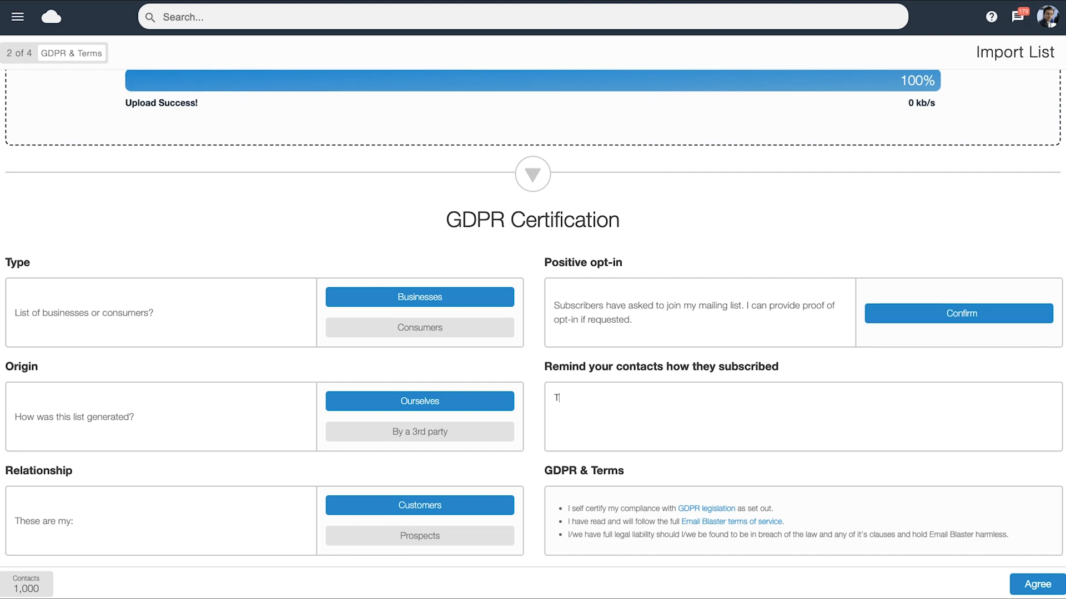
text(hese are my customers from my web store.)
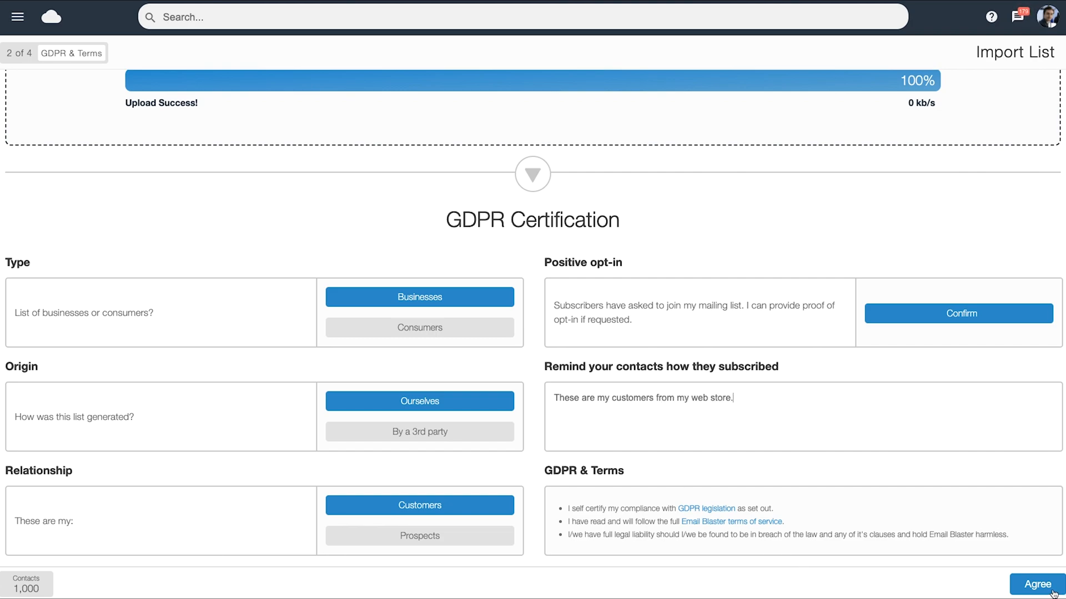
click(1052, 592)
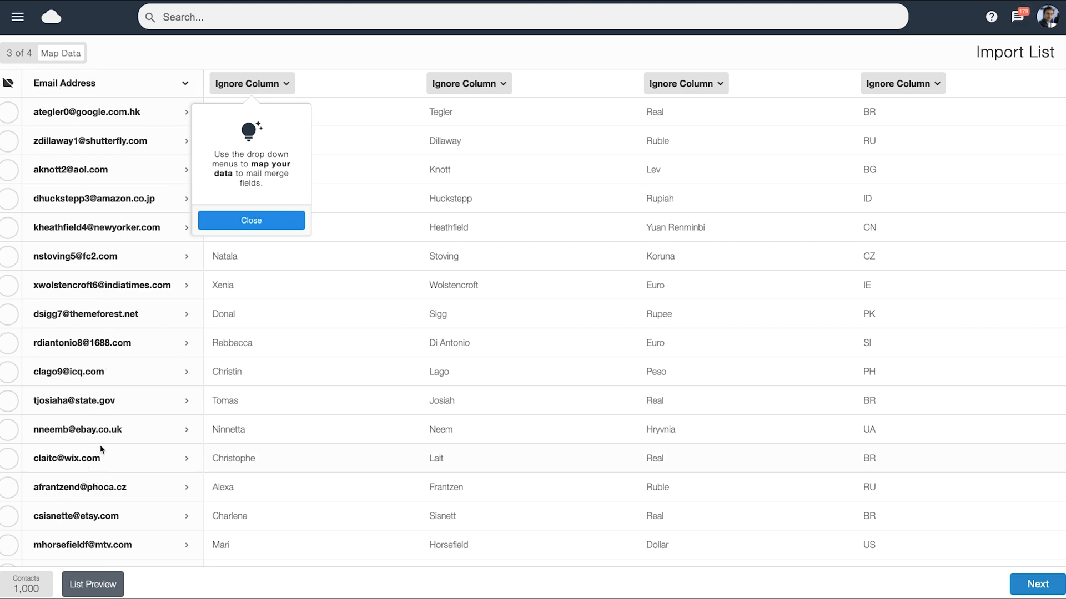
Map the first three ignored columns to First Name, Last Name and Currency, dismissing the mapping tip.
click(237, 216)
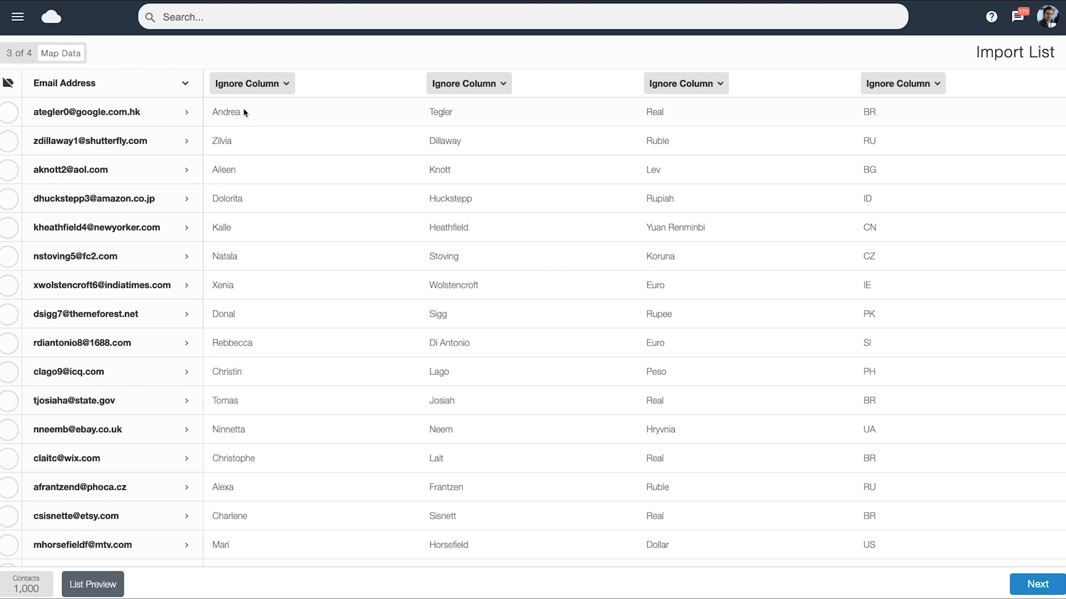
click(233, 87)
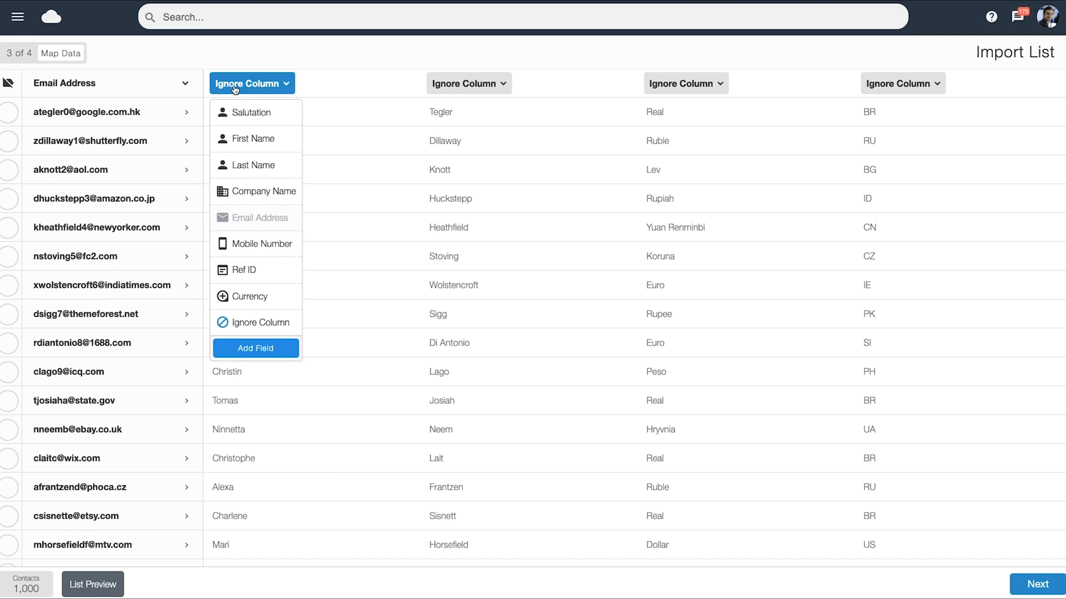
click(239, 139)
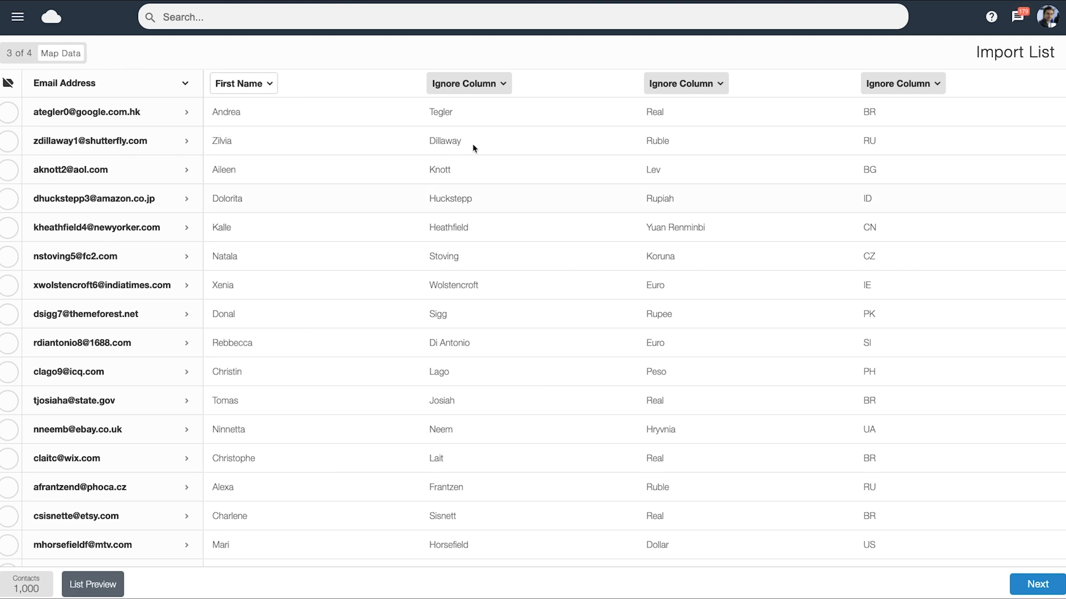
click(464, 84)
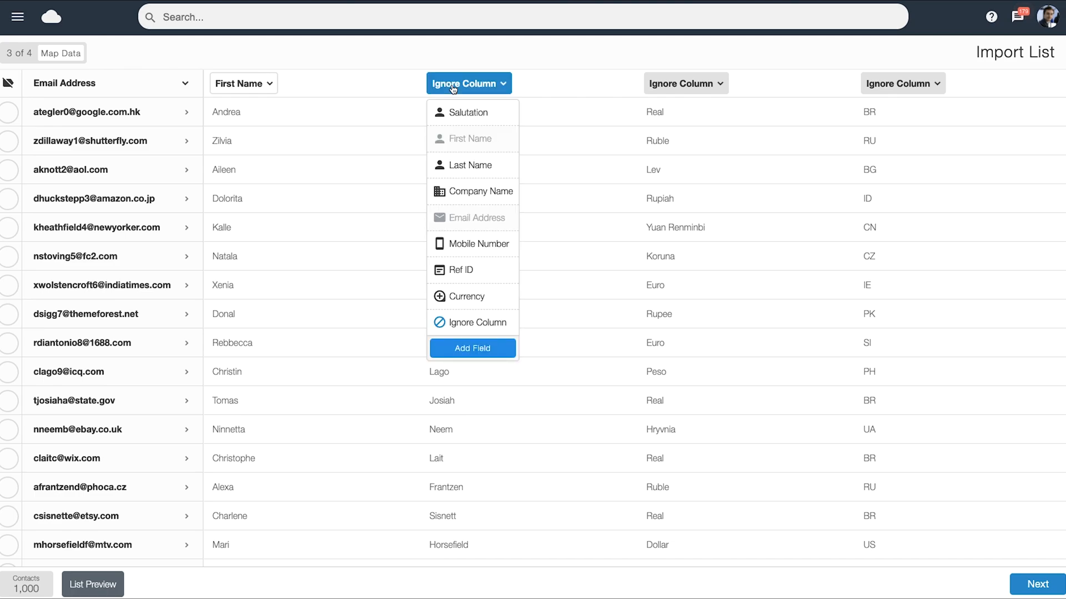
click(458, 168)
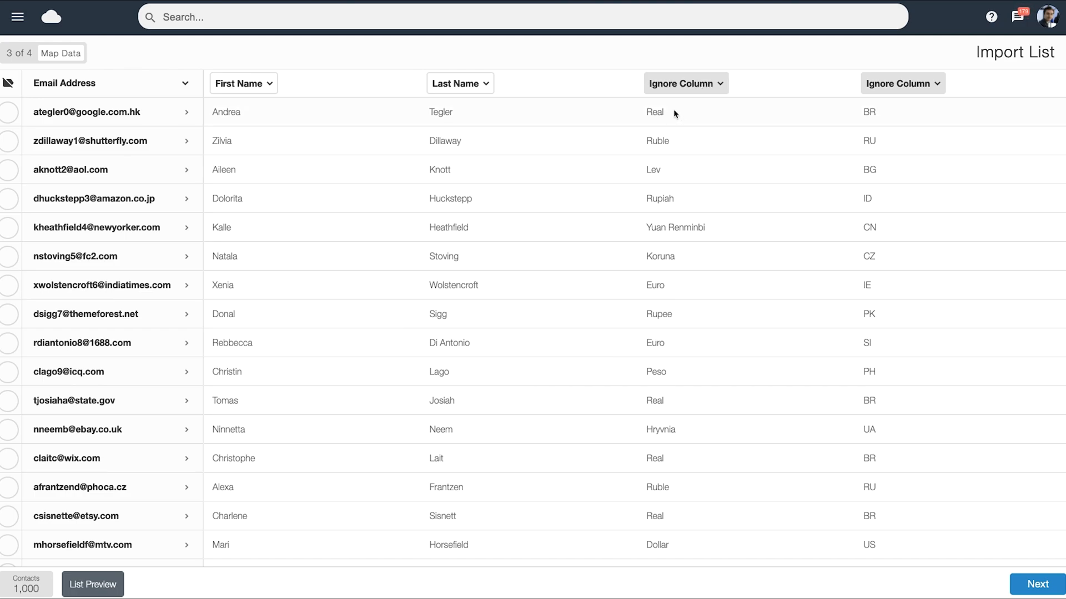
click(668, 84)
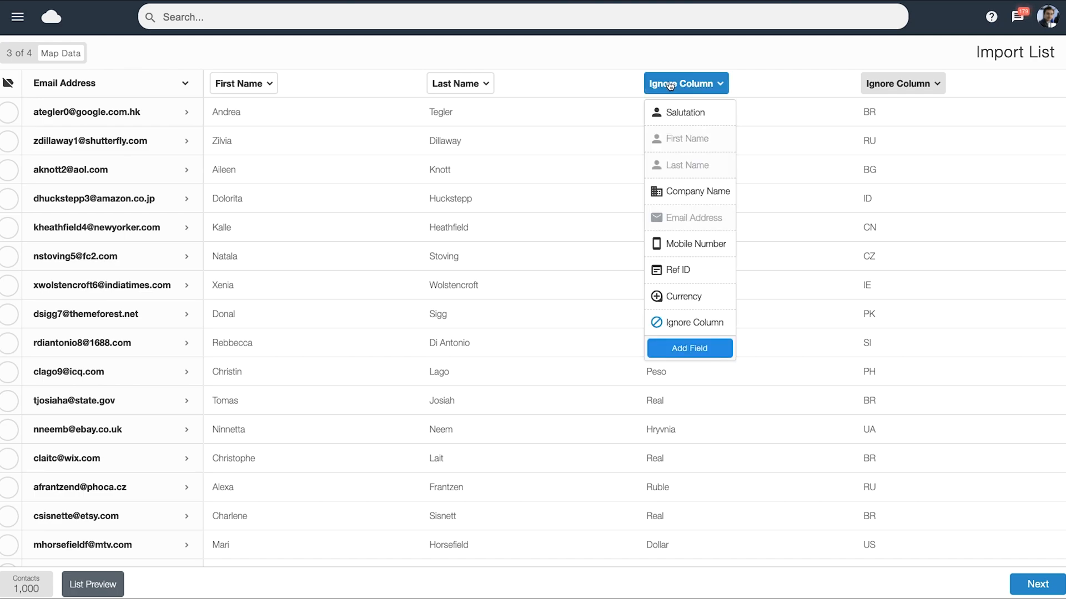
click(684, 299)
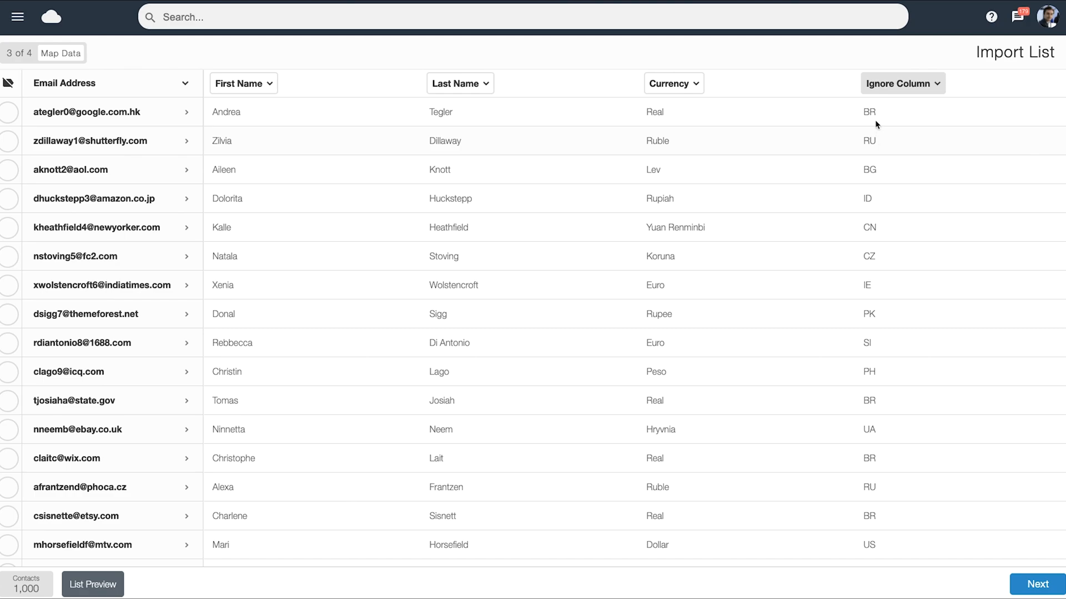
Map the country-code column to a new custom field named Country and proceed to saving the list.
click(909, 89)
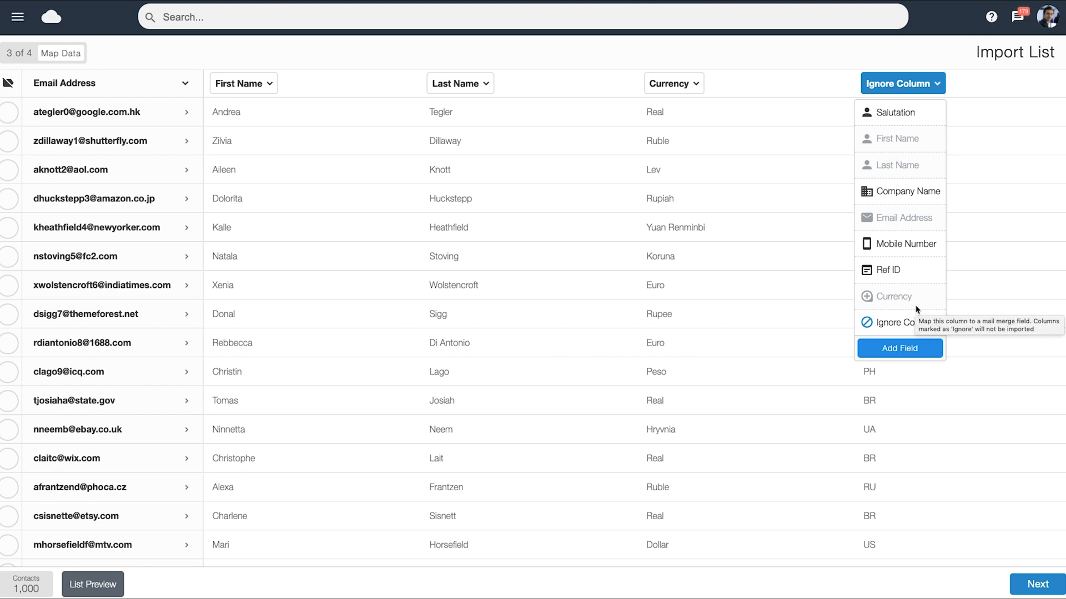
click(892, 350)
click(554, 269)
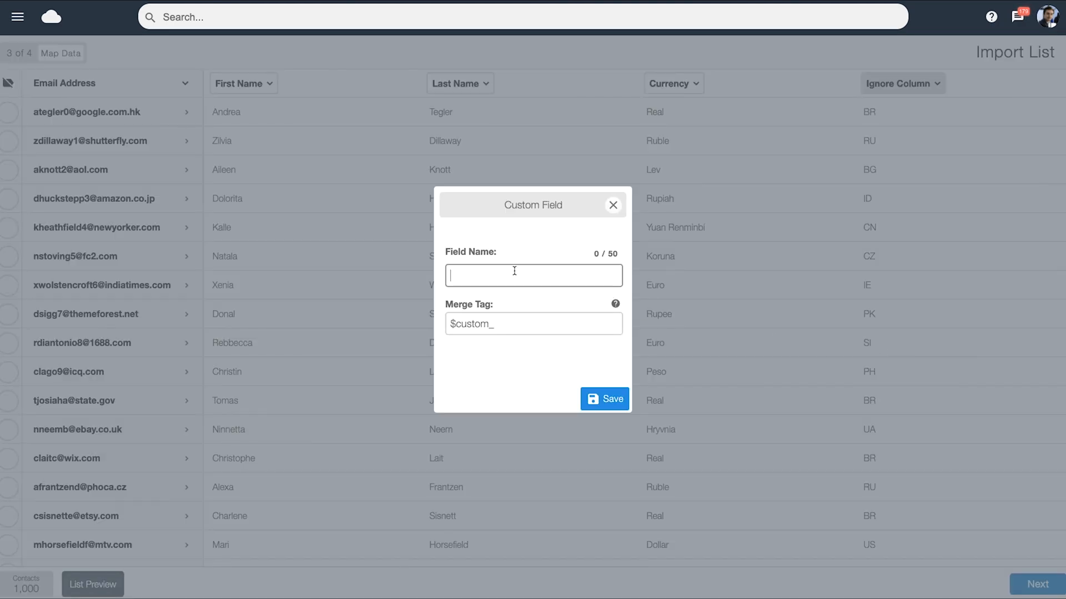
text(Country)
click(605, 399)
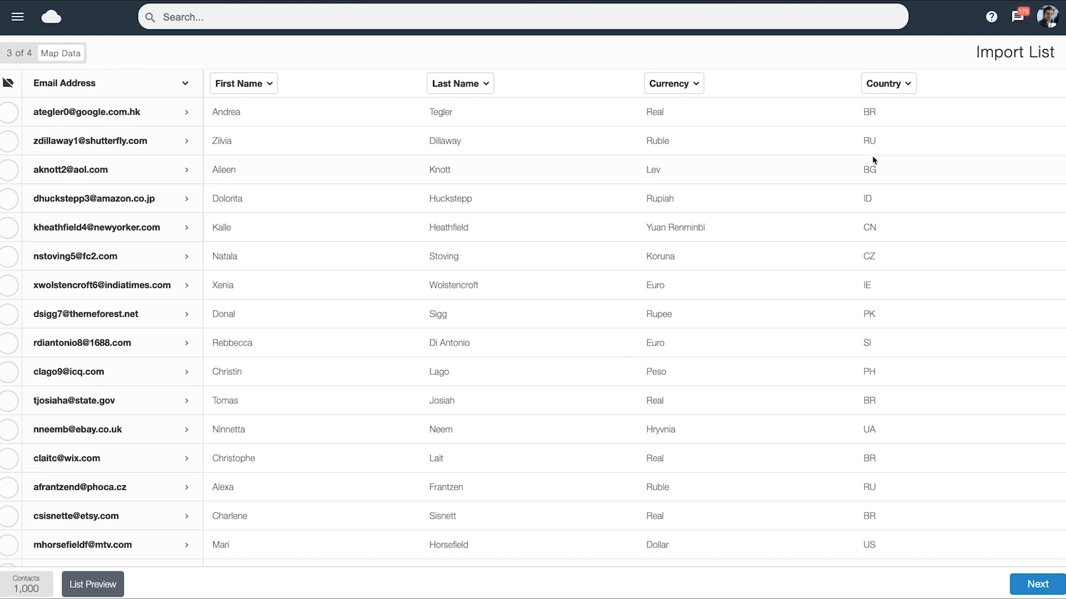
click(1038, 585)
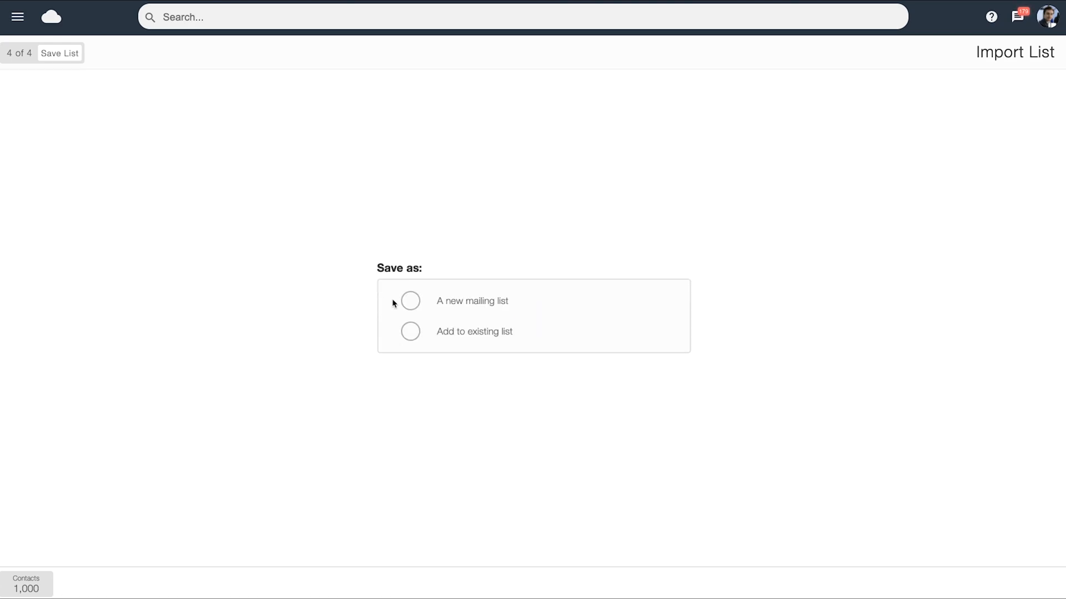
Save the import as a new mailing list named Web Customers in Mailing List Folder 1 and exit the import.
click(409, 304)
click(395, 245)
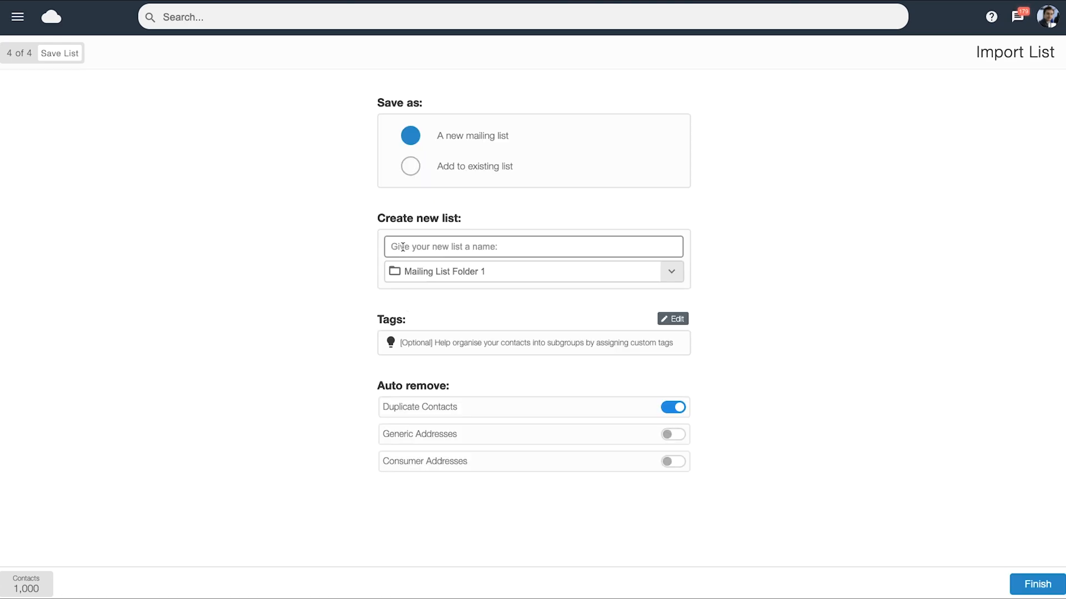
text(Web Customers)
click(1030, 589)
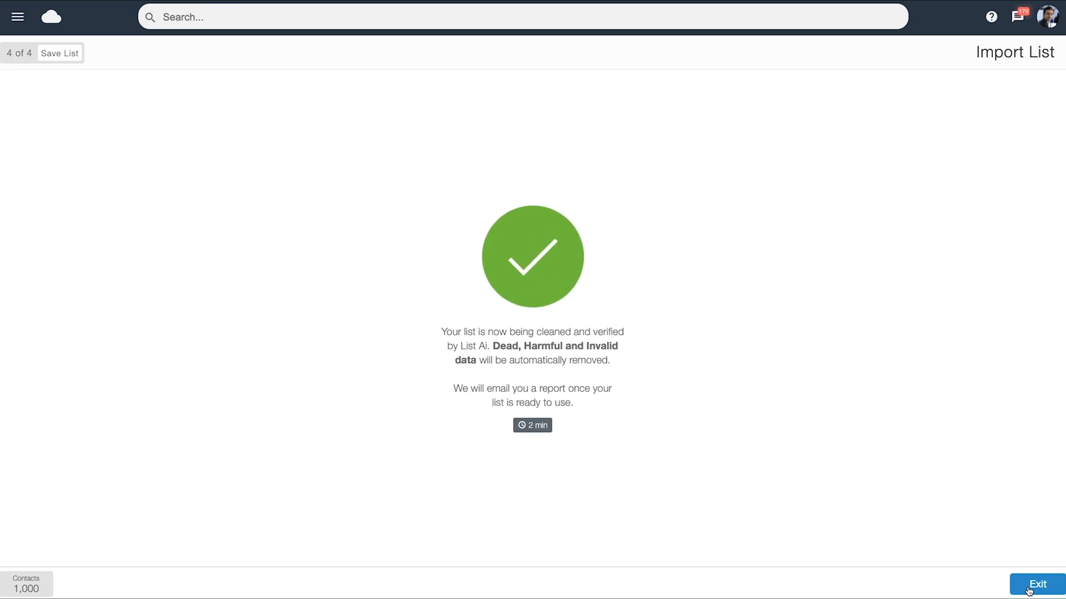
click(1029, 589)
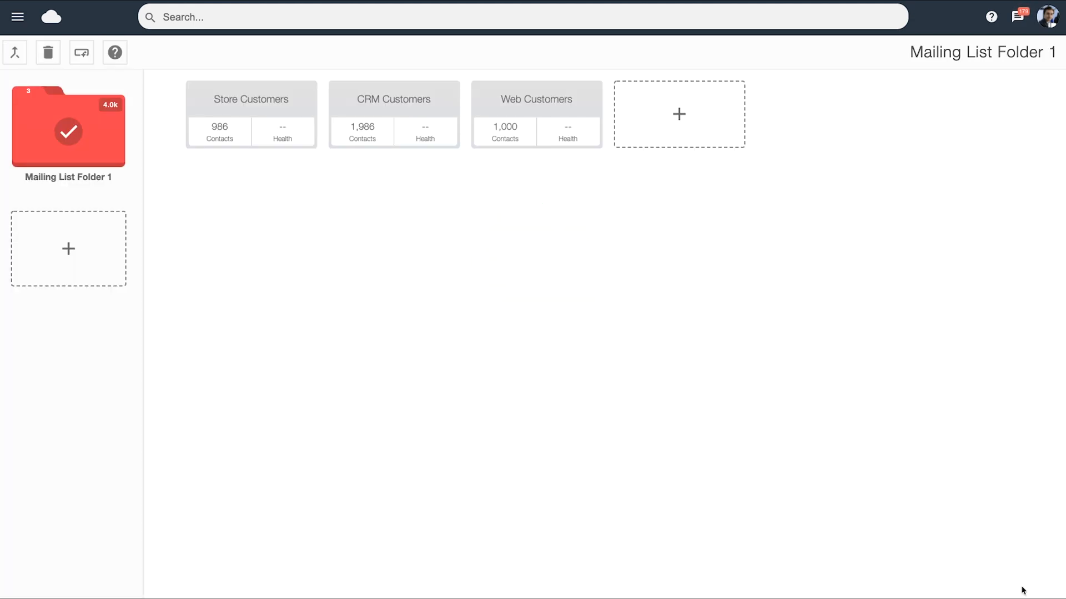
Create a visible custom field named Customer No for the mailing lists and close the custom fields manager.
click(544, 115)
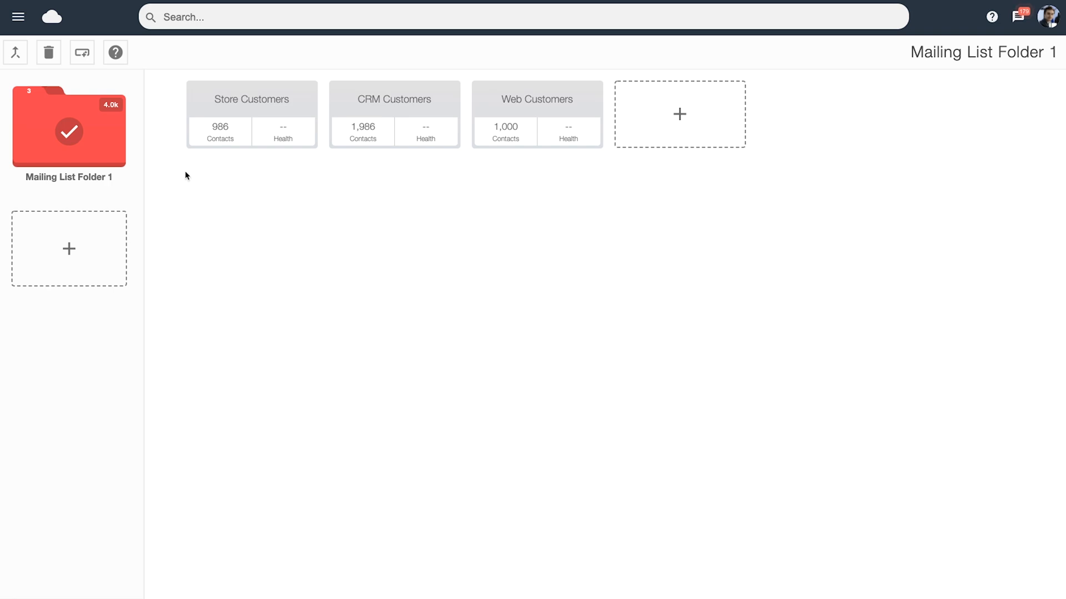
click(81, 57)
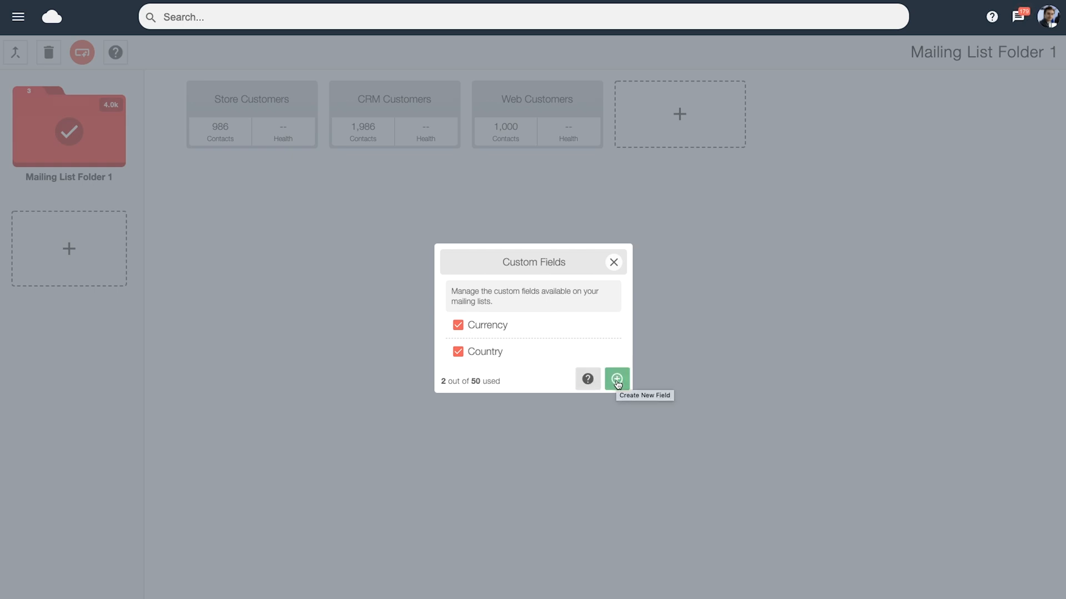
click(617, 381)
click(501, 280)
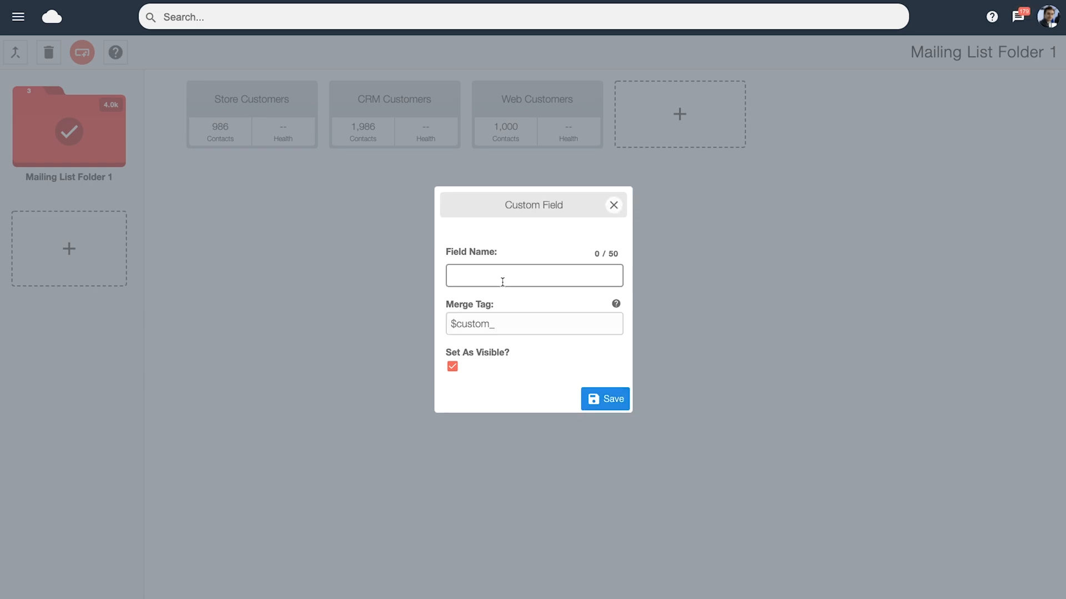
text(Customer No)
click(453, 367)
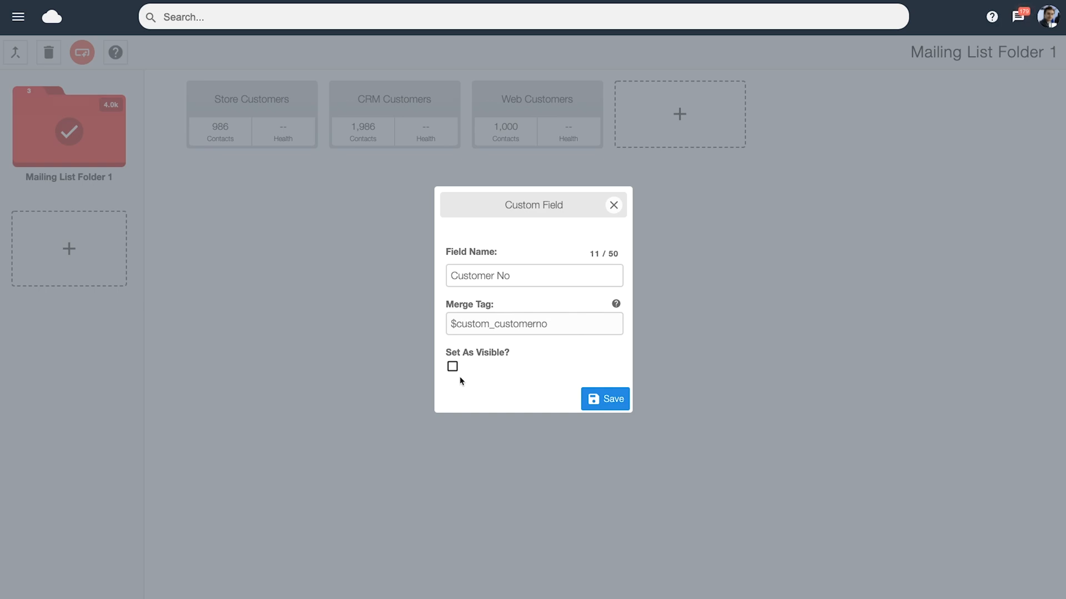
click(452, 368)
click(597, 402)
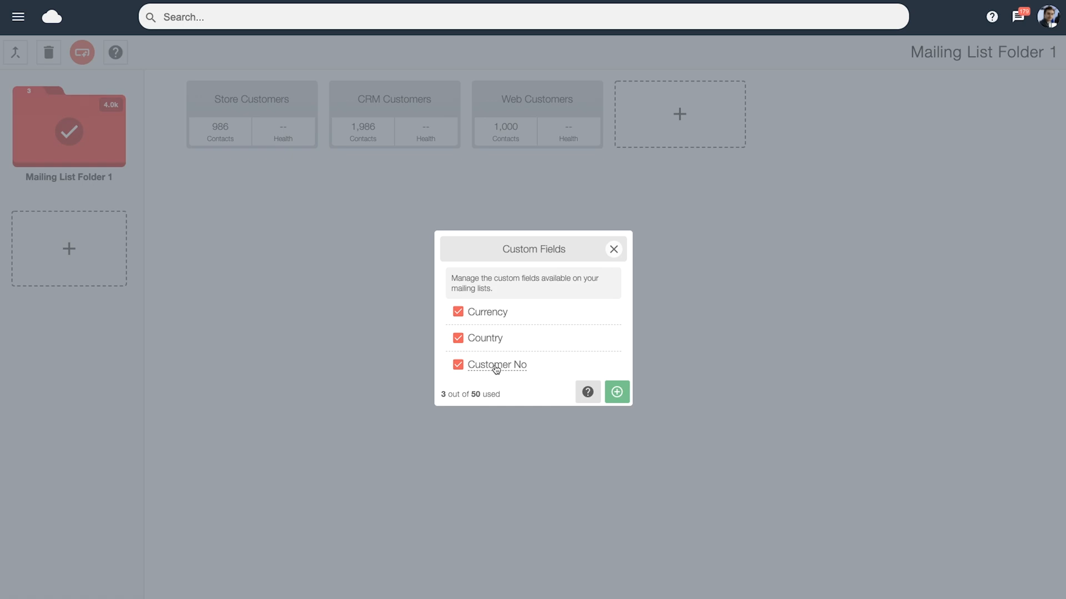
click(614, 249)
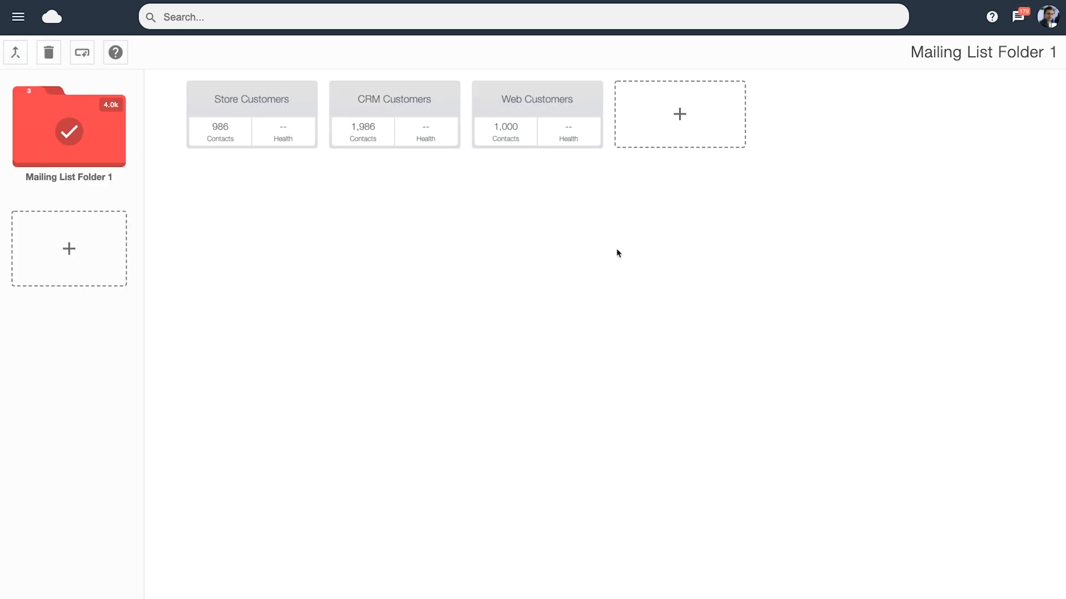
Add the Customer No field to the first contact in the Web Customers list and save the contact's customer number.
click(565, 137)
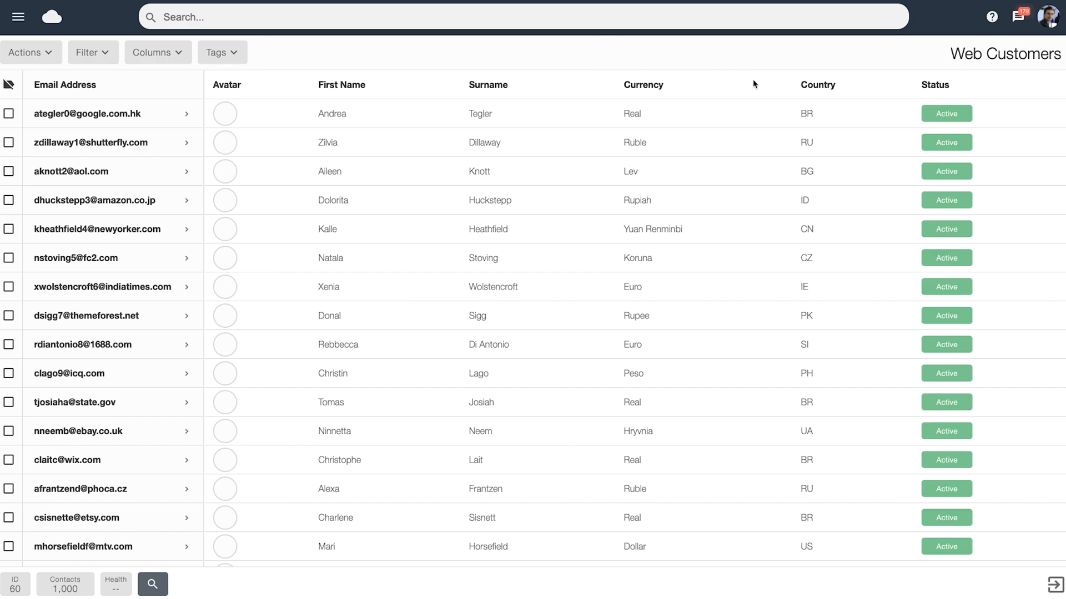
click(109, 116)
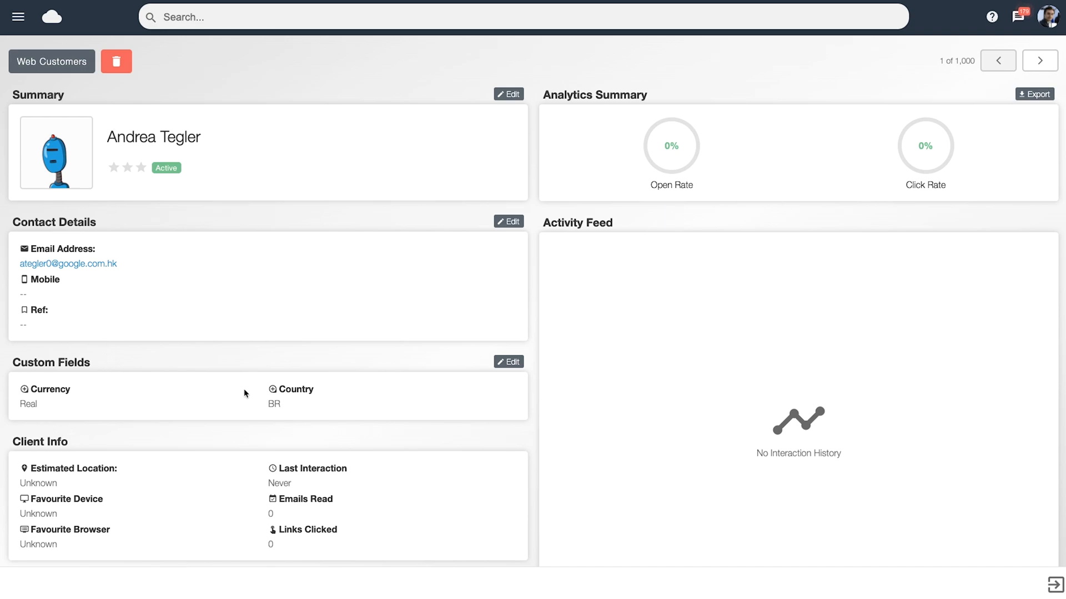
click(511, 363)
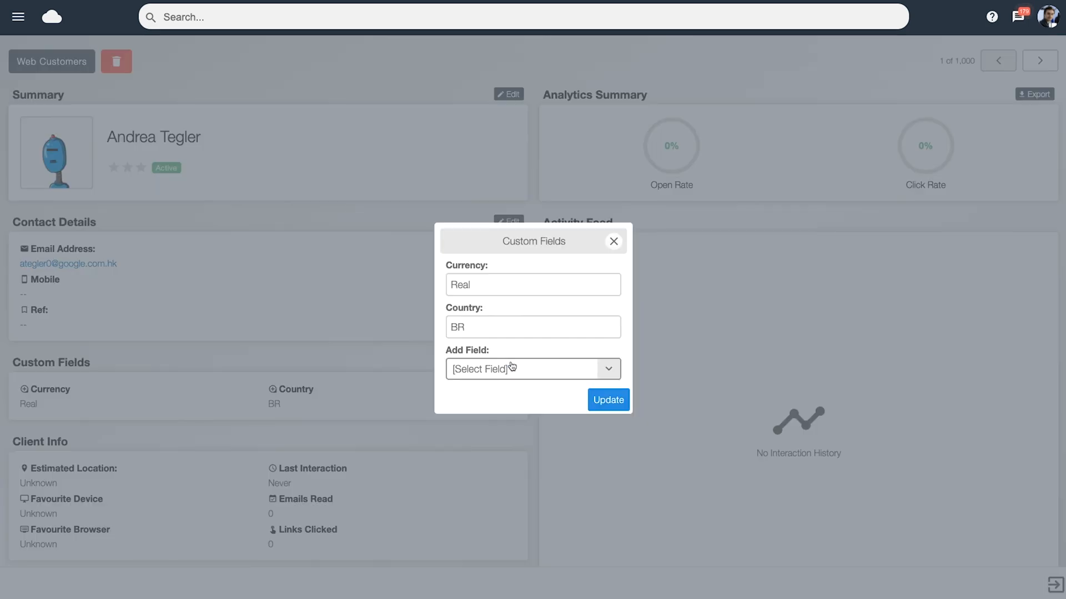
click(462, 377)
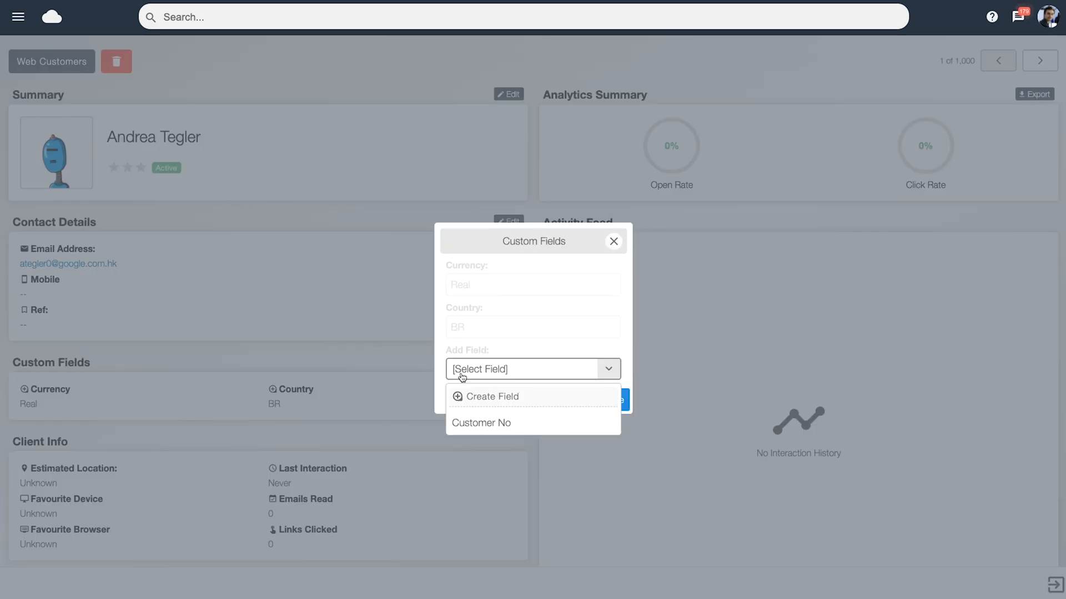
click(472, 425)
click(464, 348)
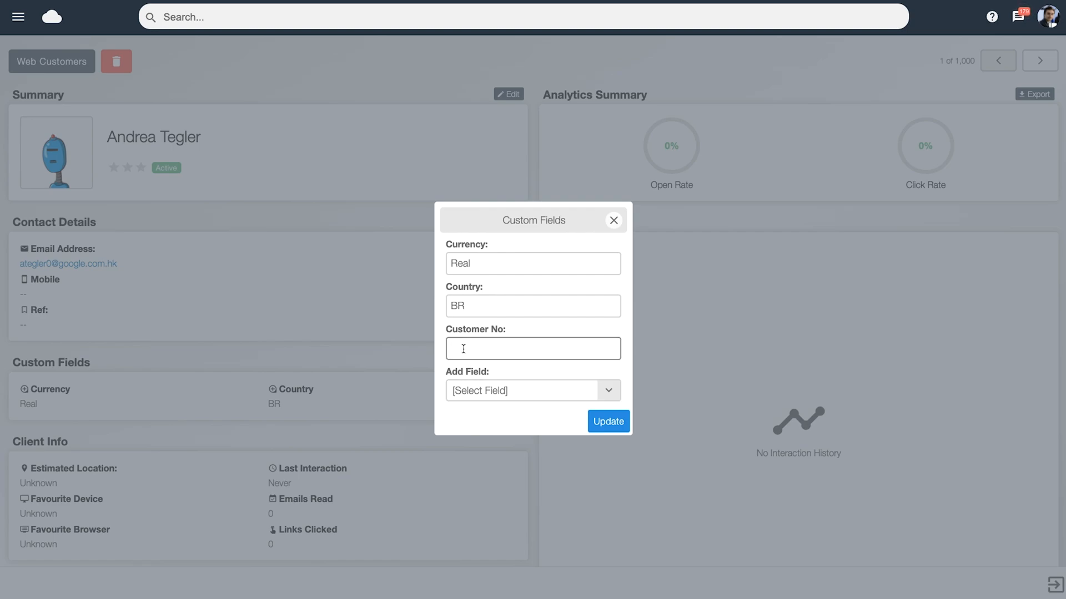
text(ABC-123)
click(605, 426)
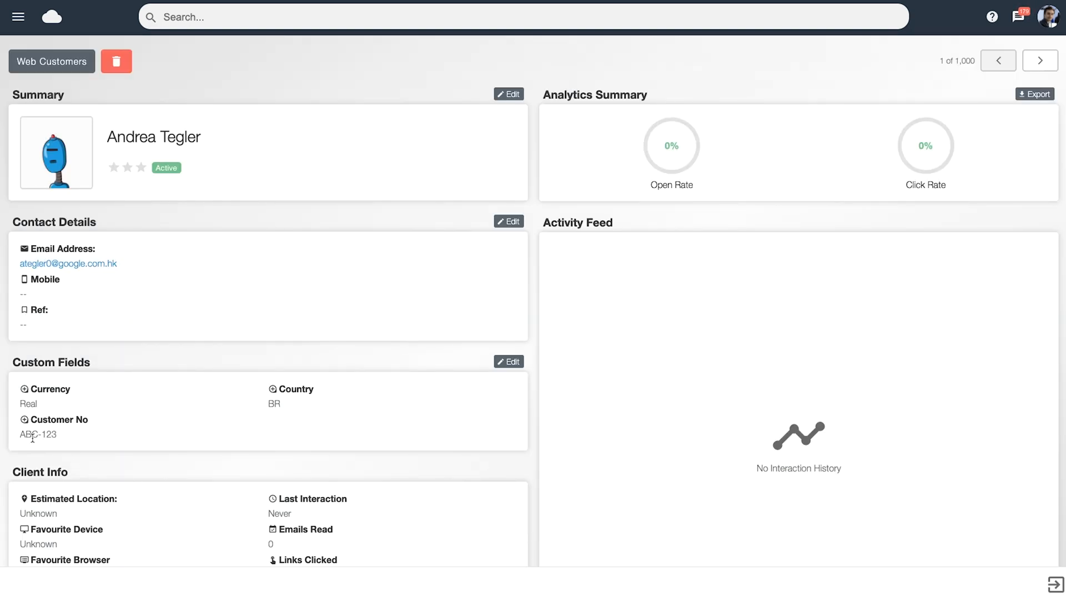
Leave the contact and the Web Customers list, then rename the Customer No custom field to Customer Number and save it.
click(1054, 584)
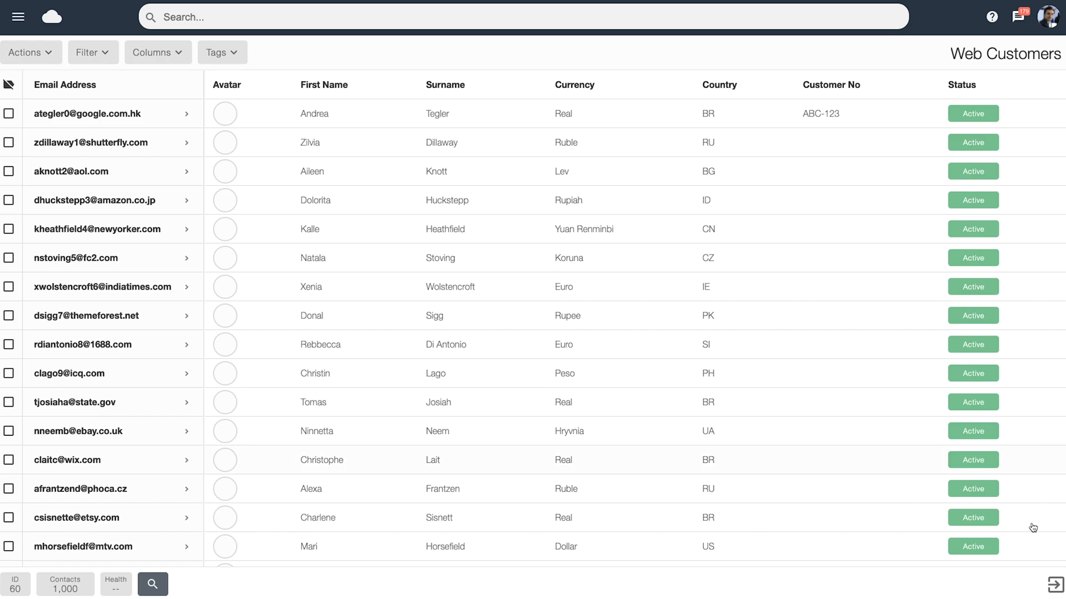
click(1054, 585)
click(84, 60)
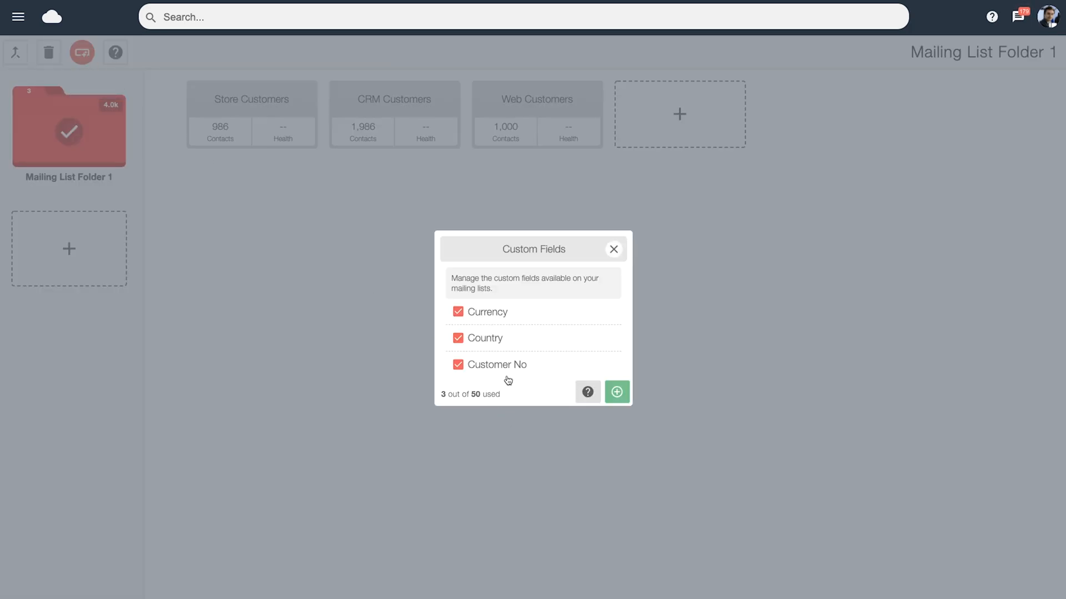
click(488, 366)
click(511, 280)
key(BackSpace)
text(umber)
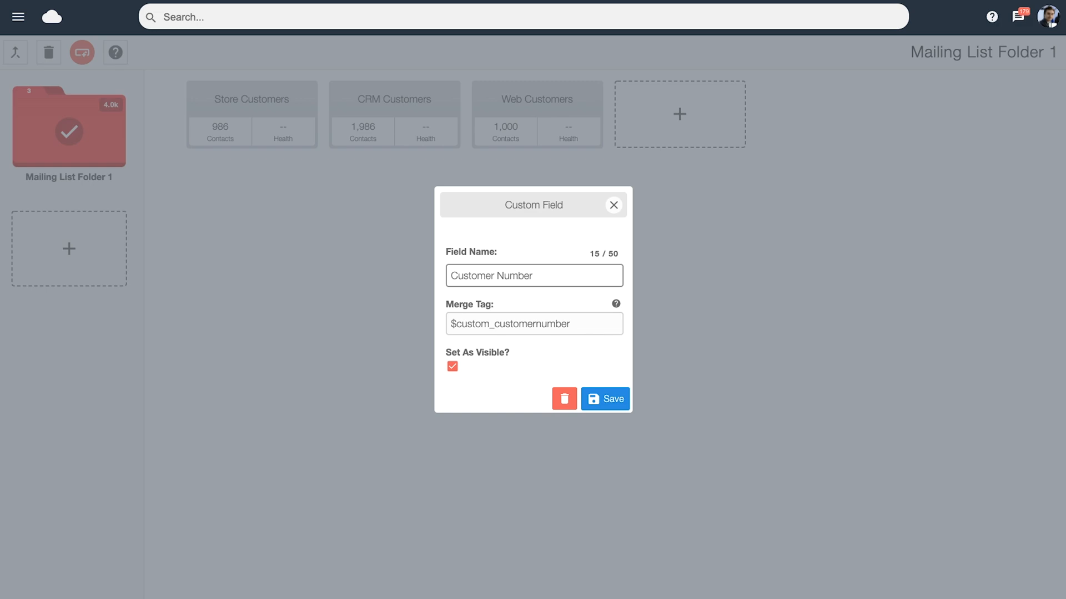
click(613, 400)
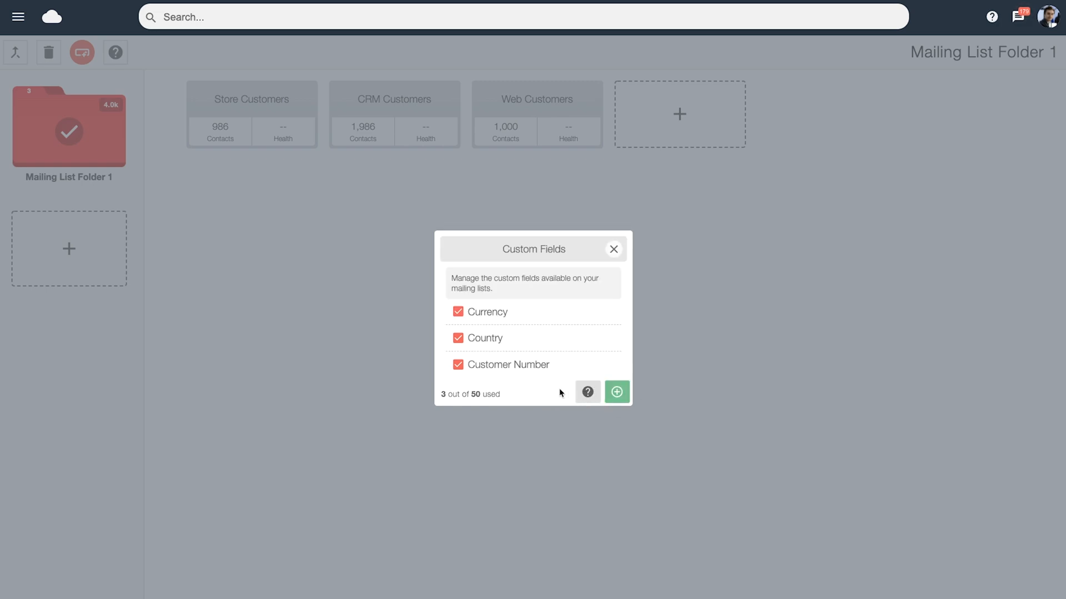
Delete the Customer Number custom field together with its stored subscriber data.
click(530, 369)
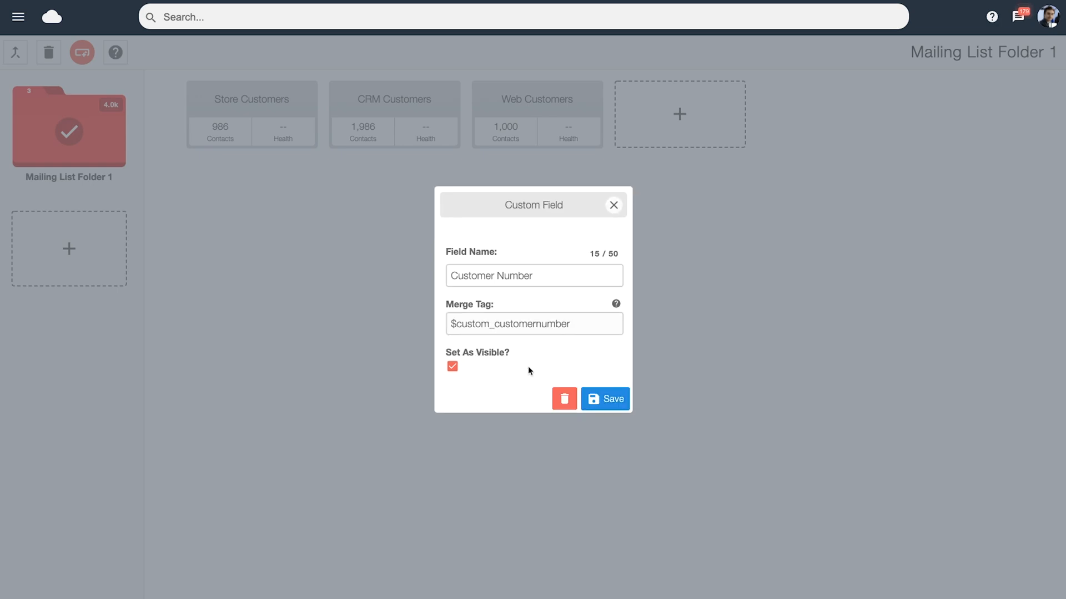
click(564, 399)
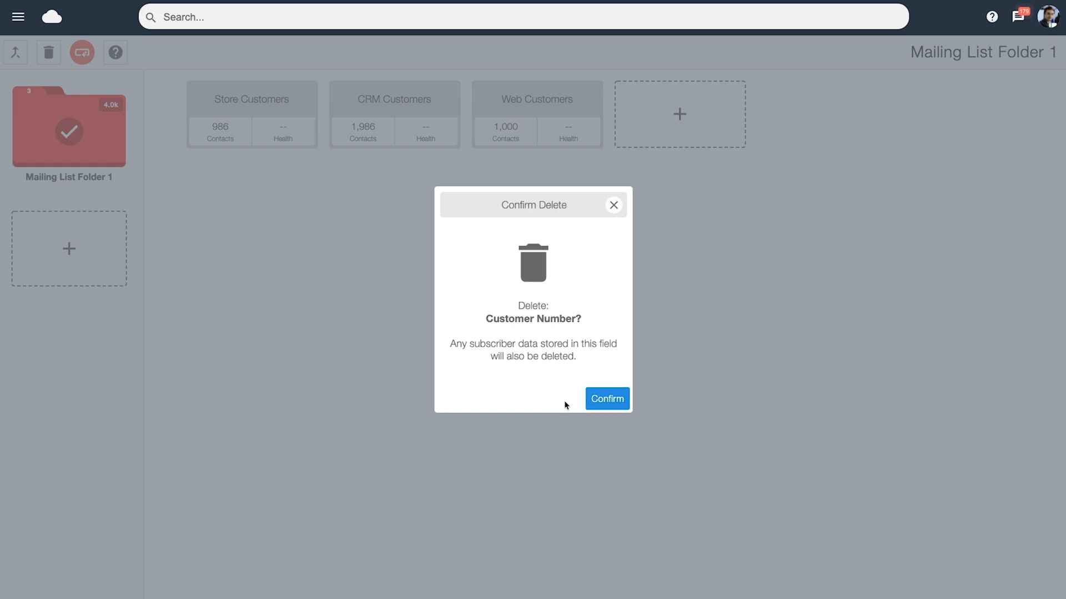
click(607, 400)
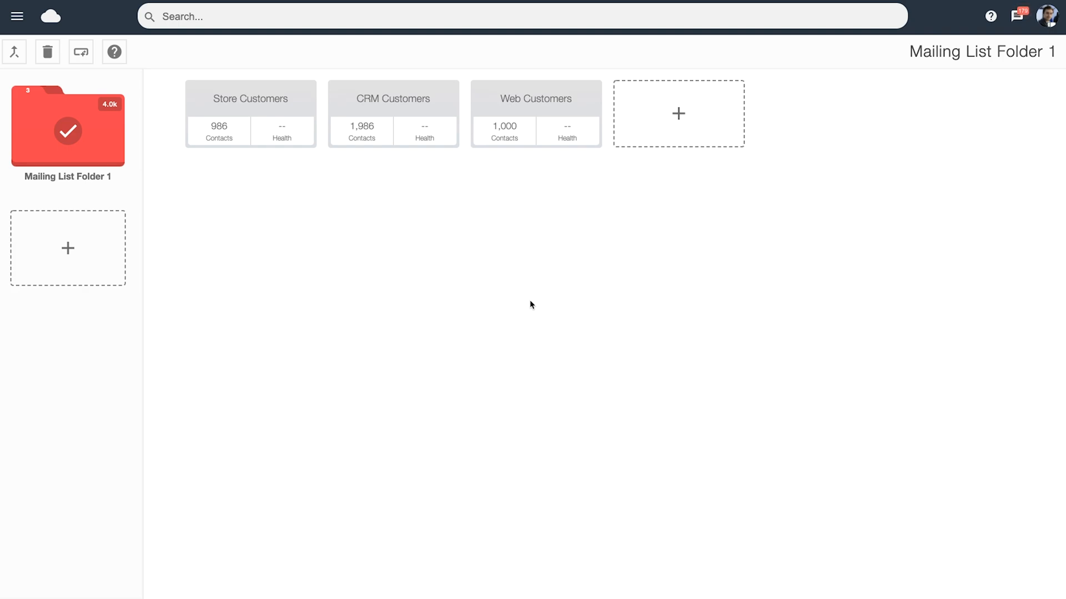
Open the unsent Weekend Breaks campaign for editing.
click(16, 17)
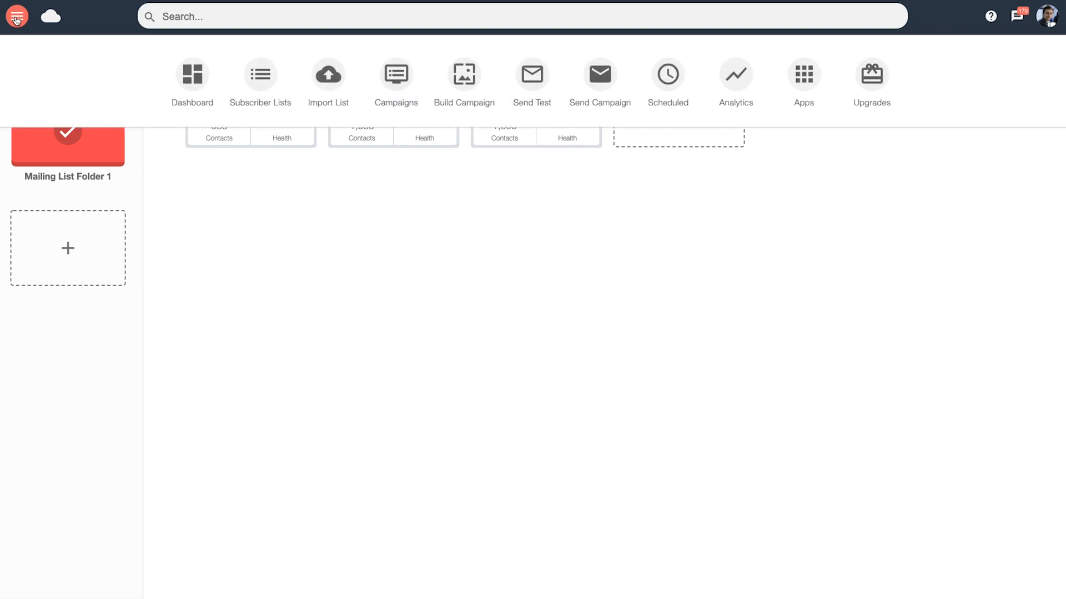
click(396, 89)
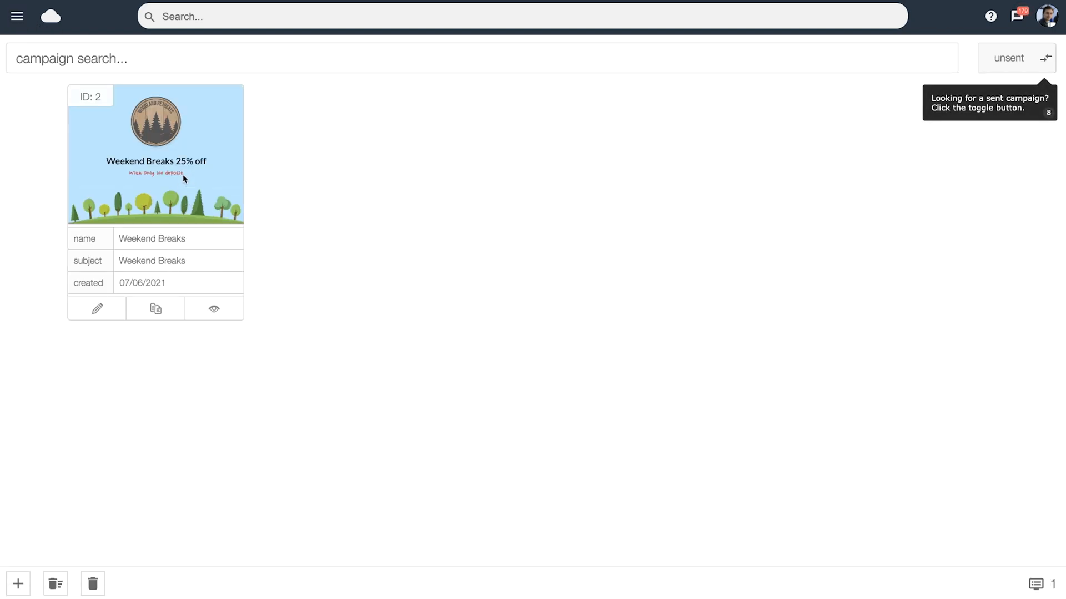
click(95, 312)
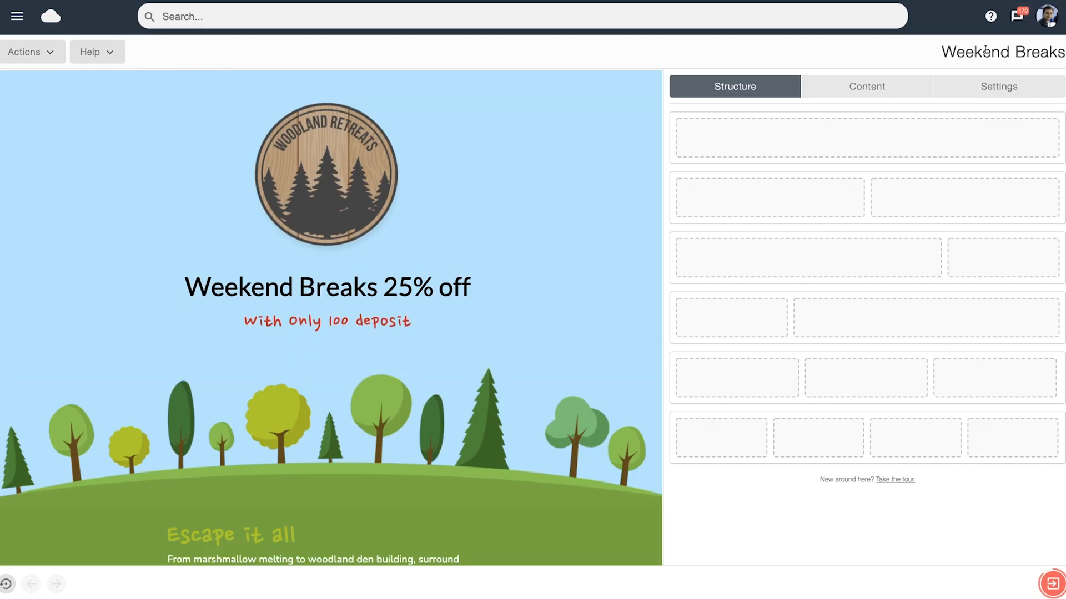
Examine the merge tags offered for the Weekend Breaks subject line and close the subject builder.
click(1016, 52)
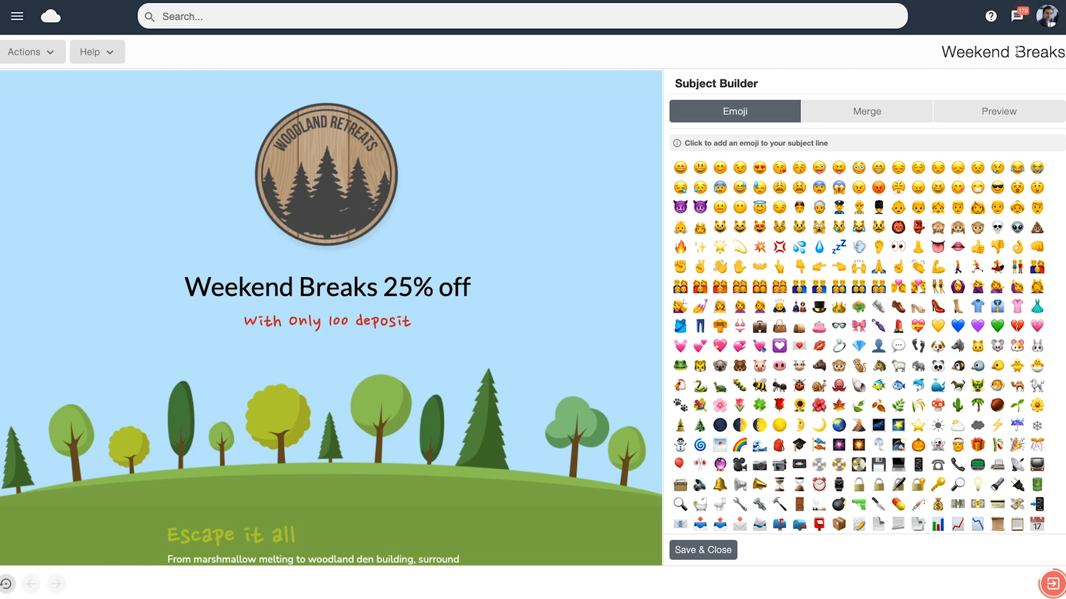
click(868, 114)
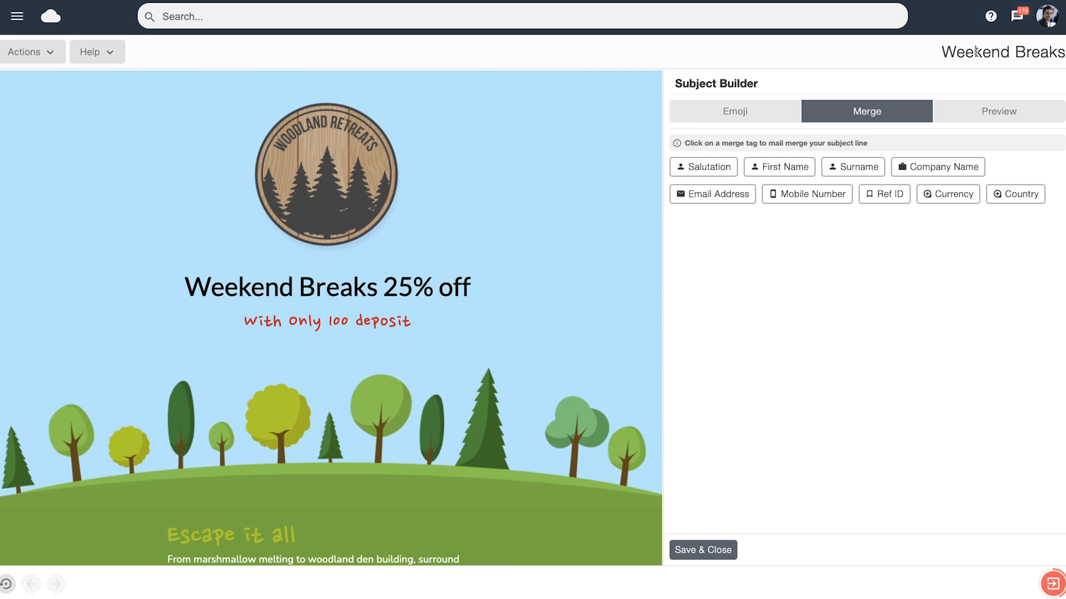
click(734, 549)
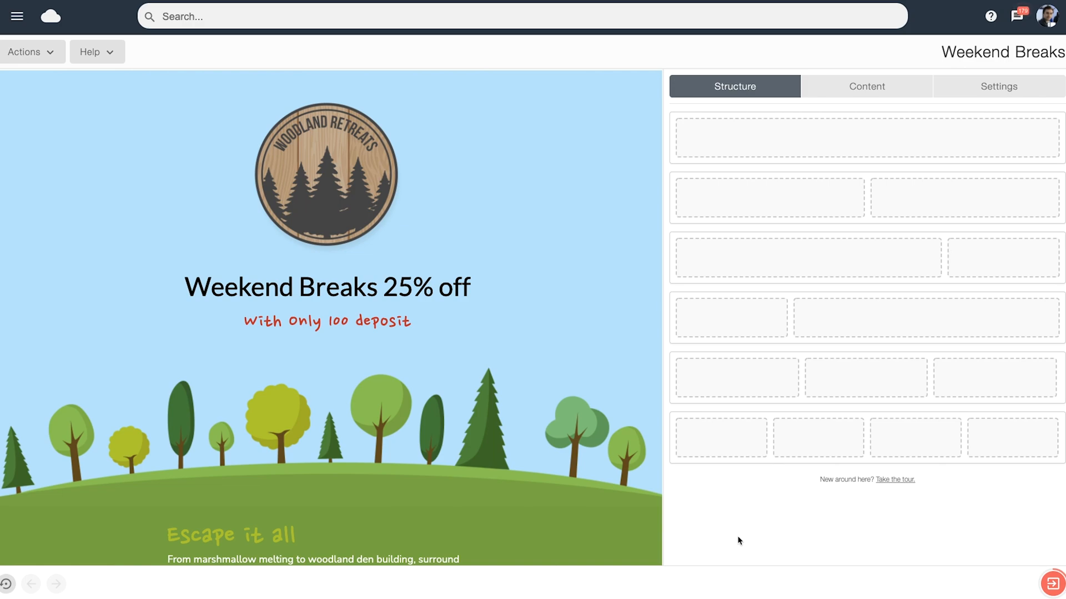
Insert the Currency merge tag between "100" and "deposit" in the campaign's heading text, with single spaces around it.
mouse_move(384, 294)
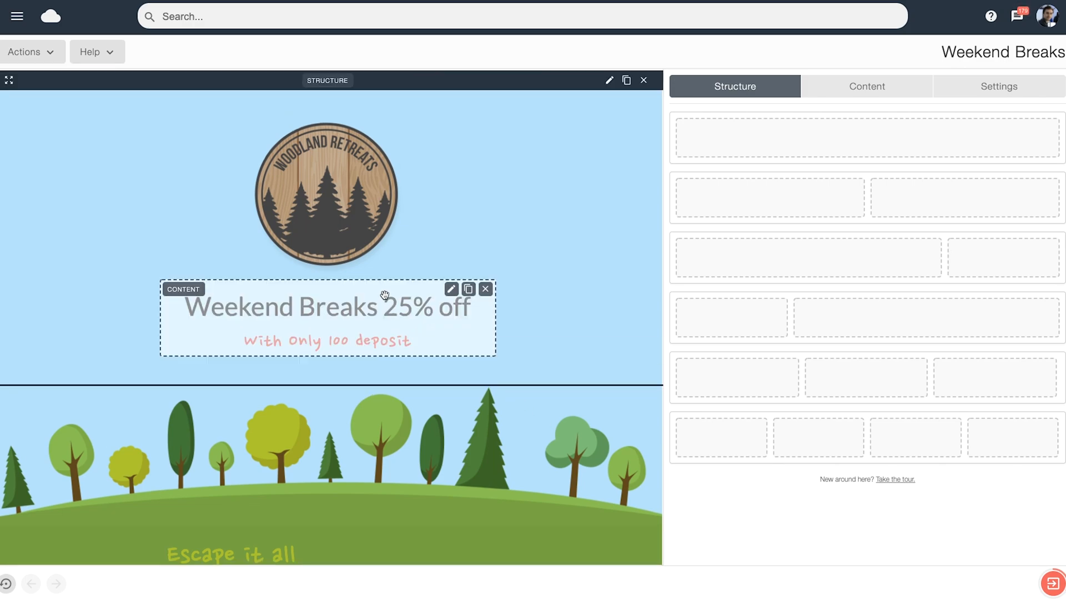
click(452, 289)
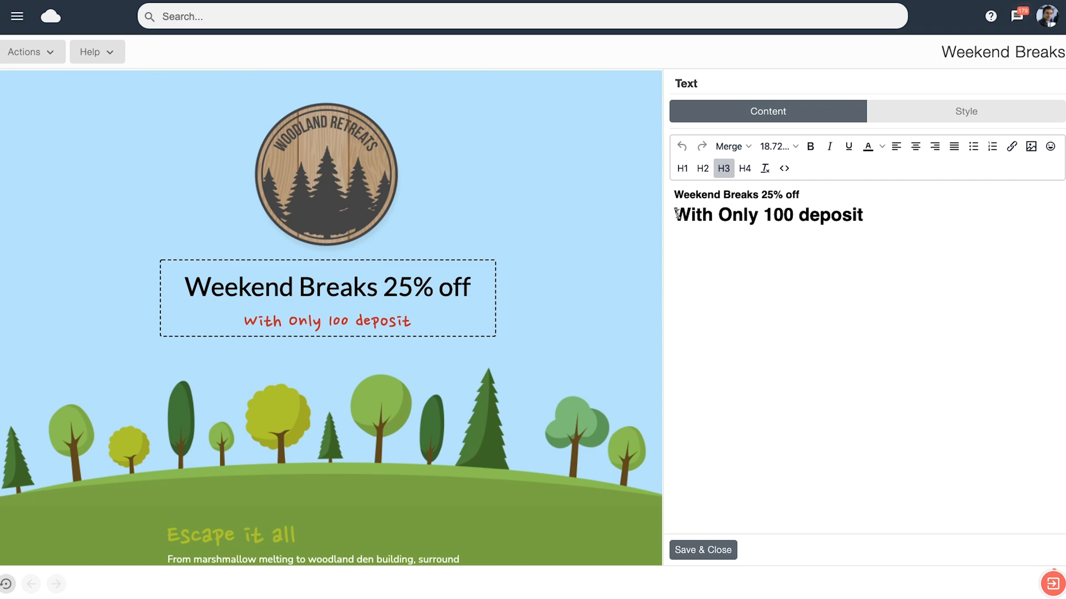
drag(676, 214, 865, 225)
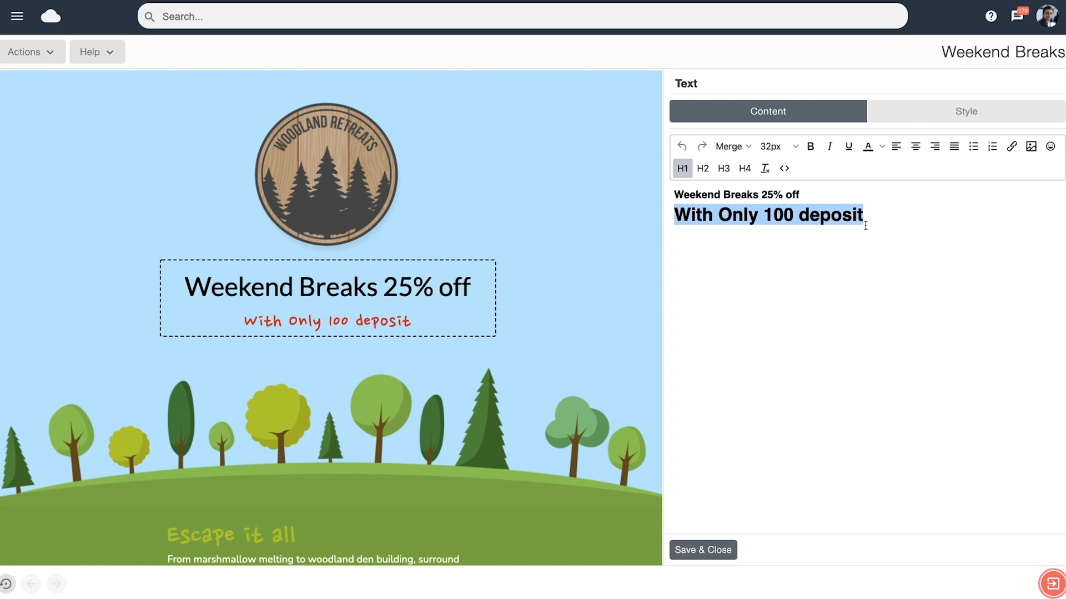
click(805, 217)
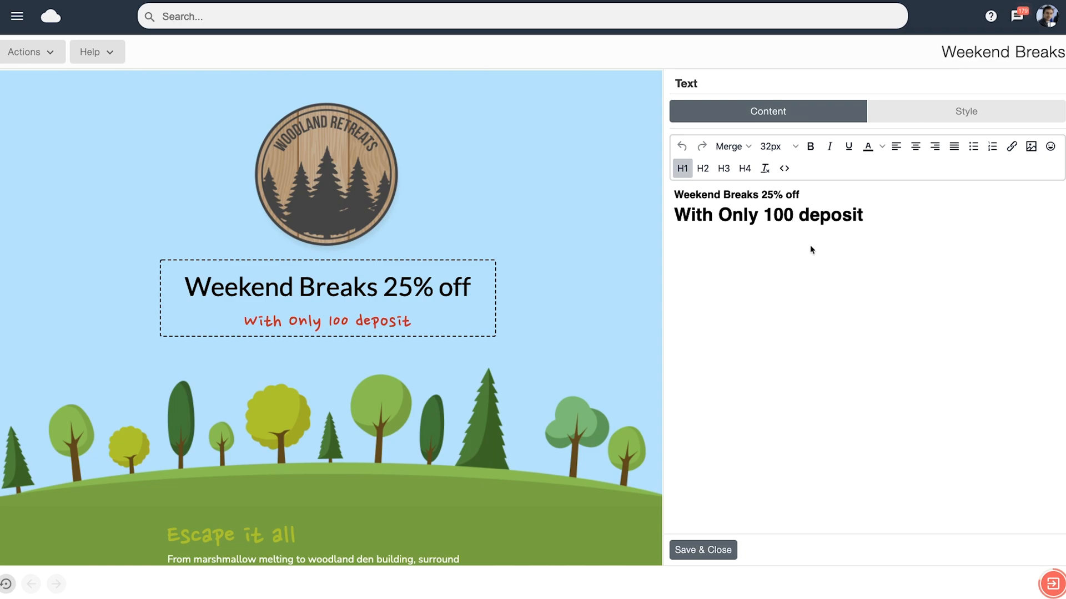
click(800, 214)
click(731, 148)
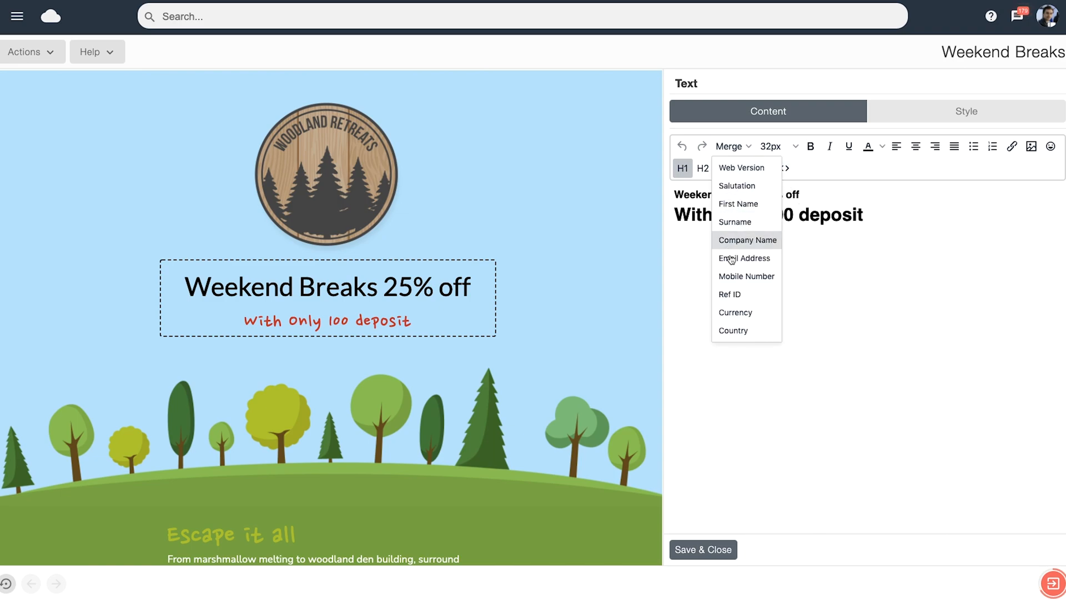
click(741, 315)
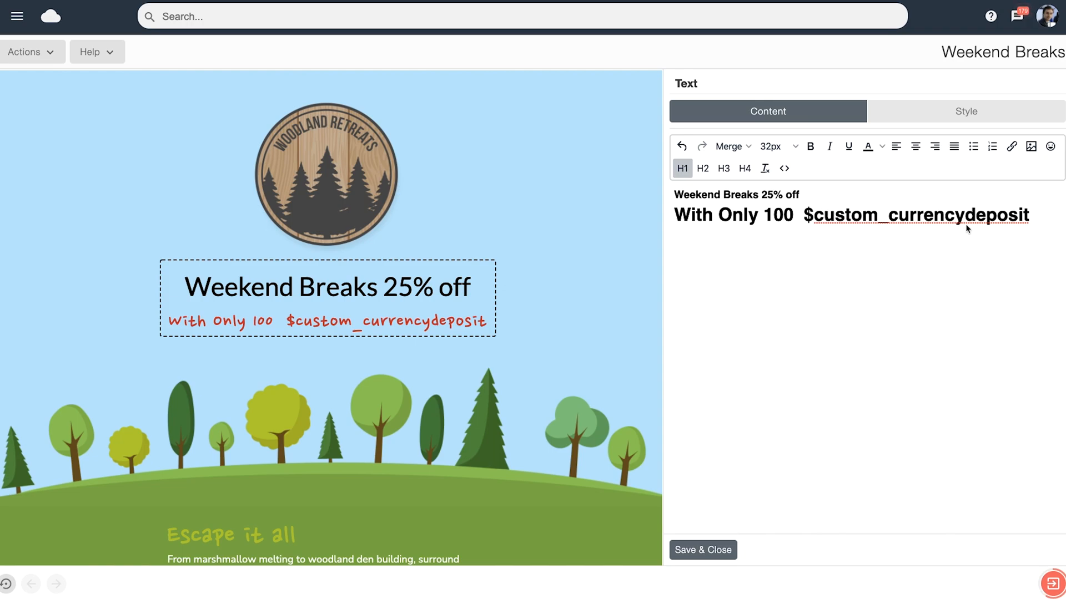
click(808, 216)
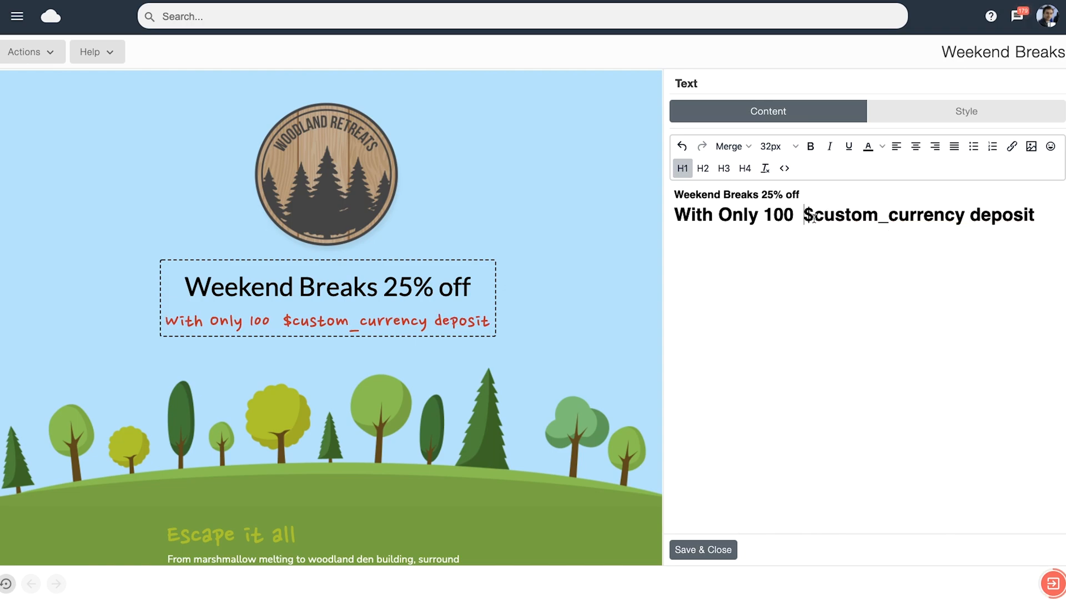
key(BackSpace)
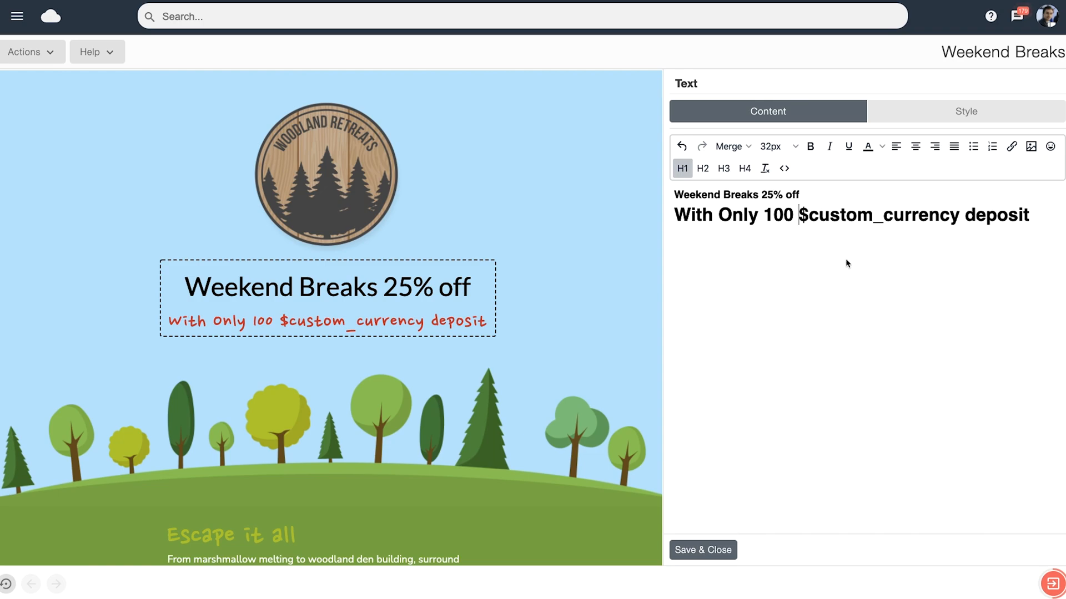